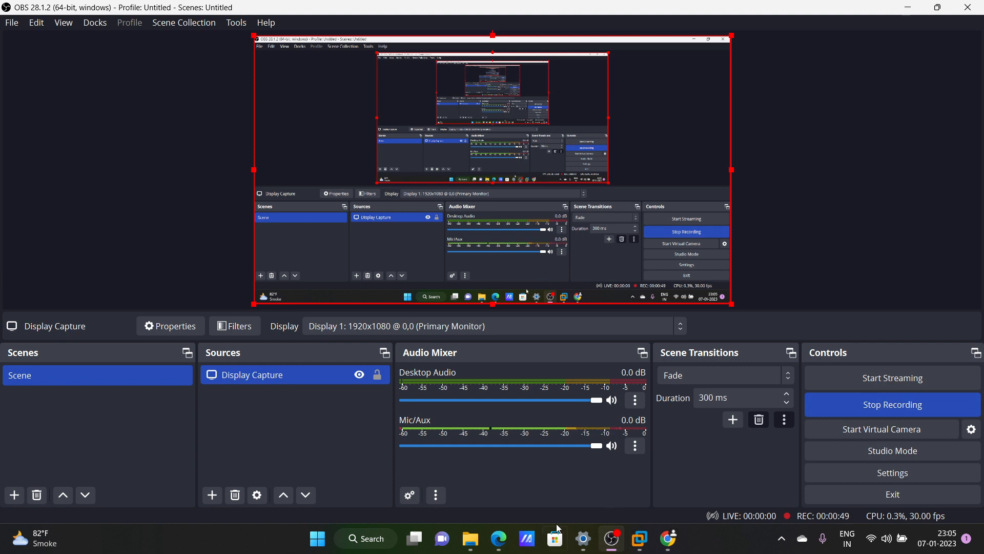
Check the Windows disc images in the practical 3 folder and the running Esxi machine, ending on the ESXi host page in Chrome
left_click(470, 538)
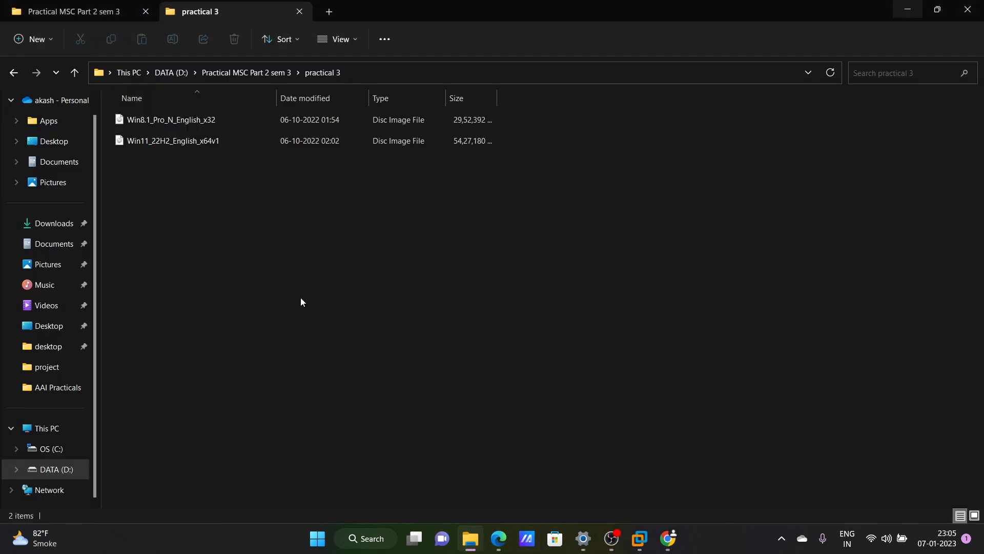
mouse_move(638, 534)
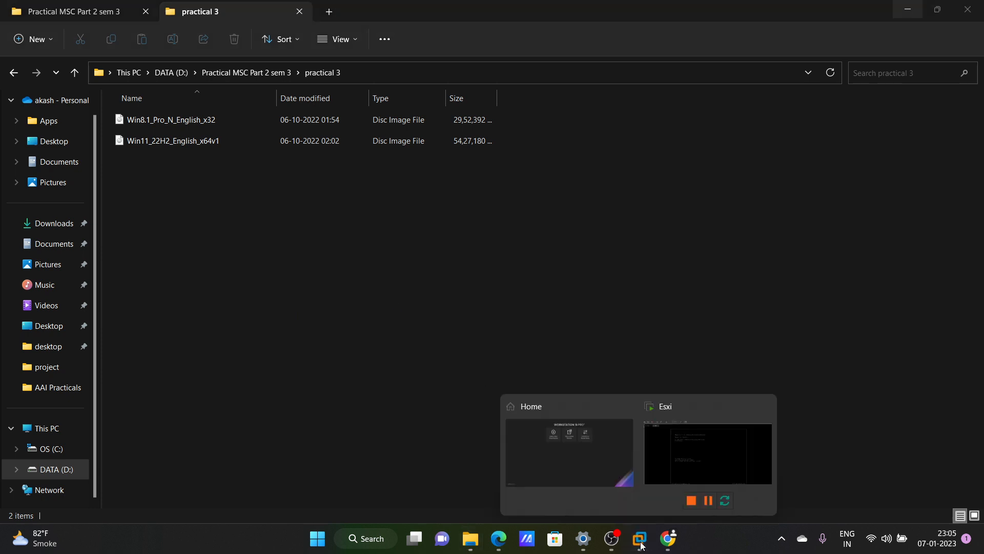
left_click(648, 462)
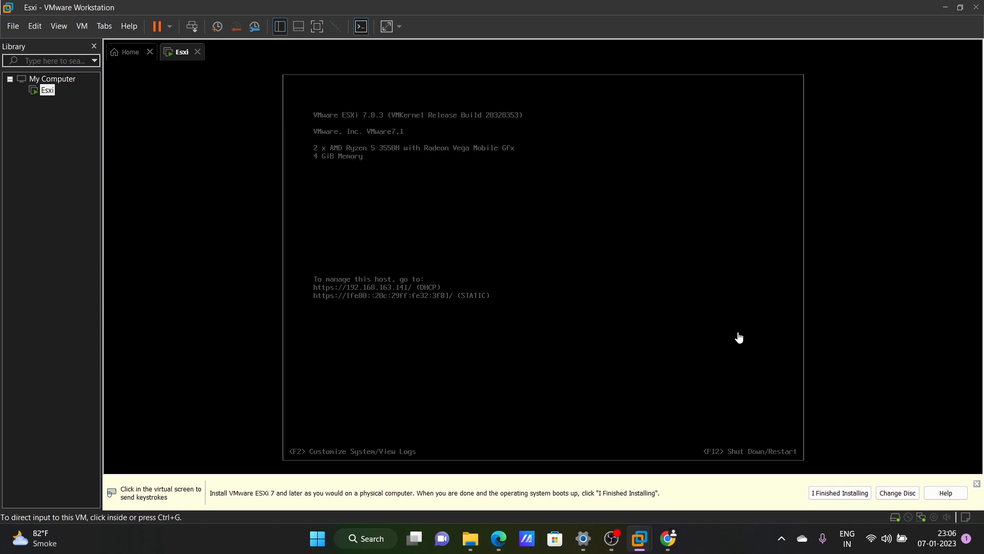
mouse_move(668, 539)
left_click(667, 456)
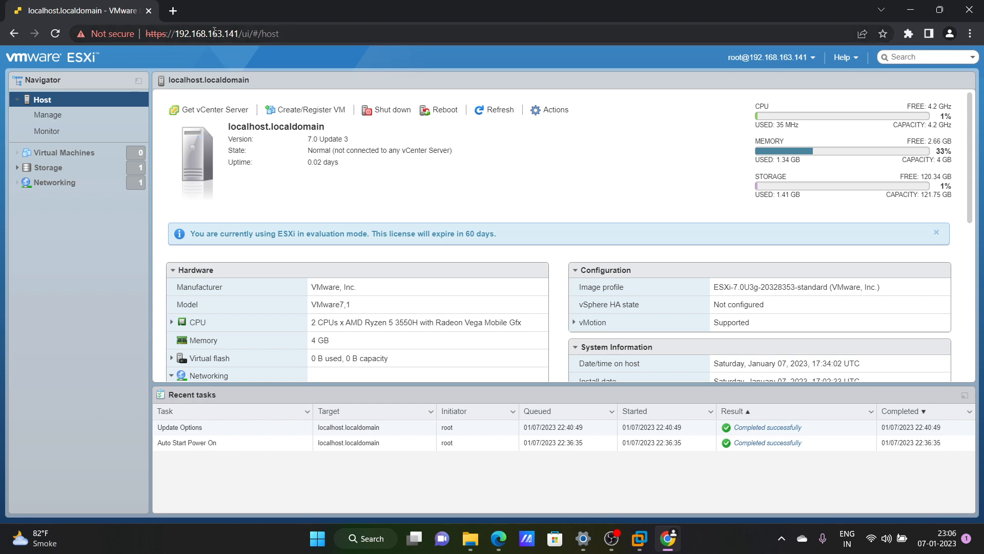
left_click(471, 536)
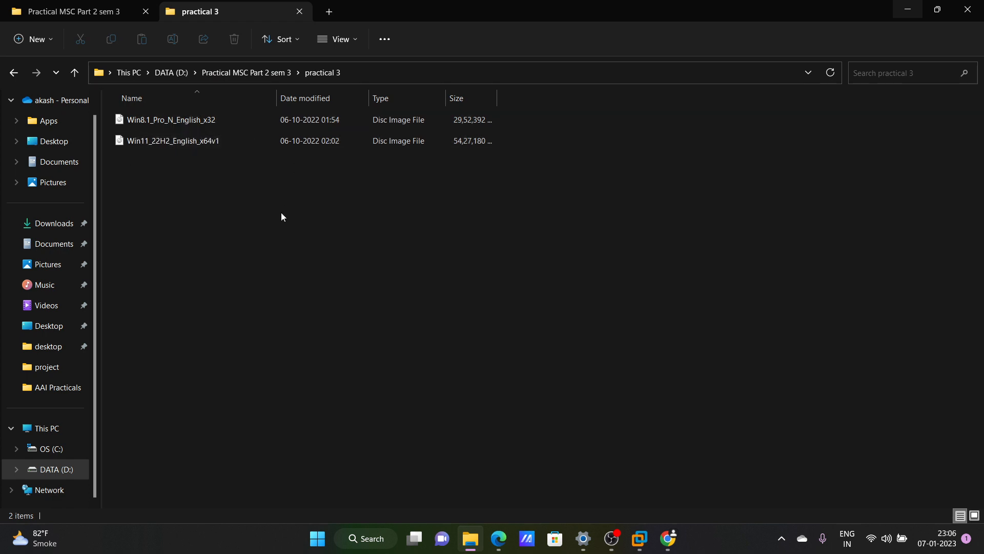
left_click(668, 538)
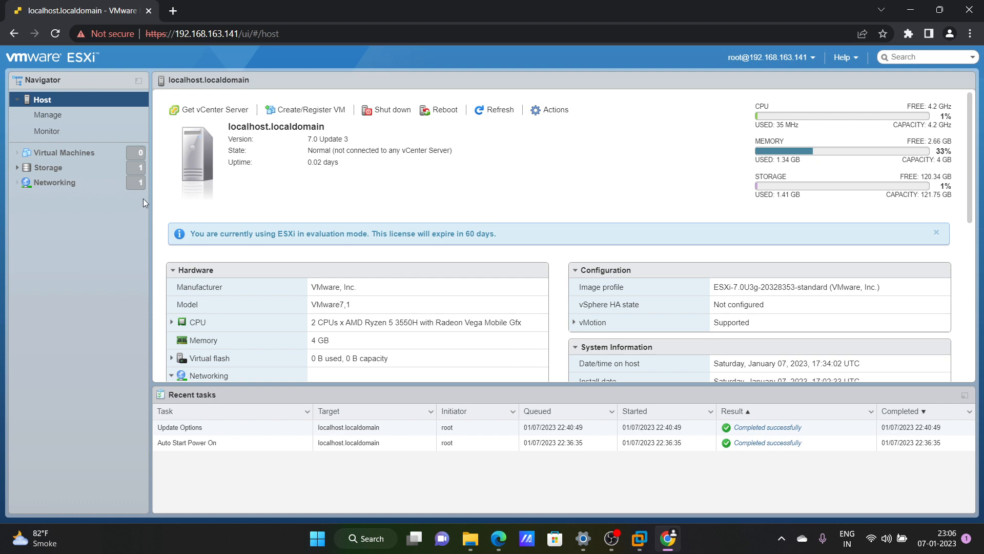
Start creating a virtual machine on the ESXi host with the Create a new virtual machine option
left_click(299, 112)
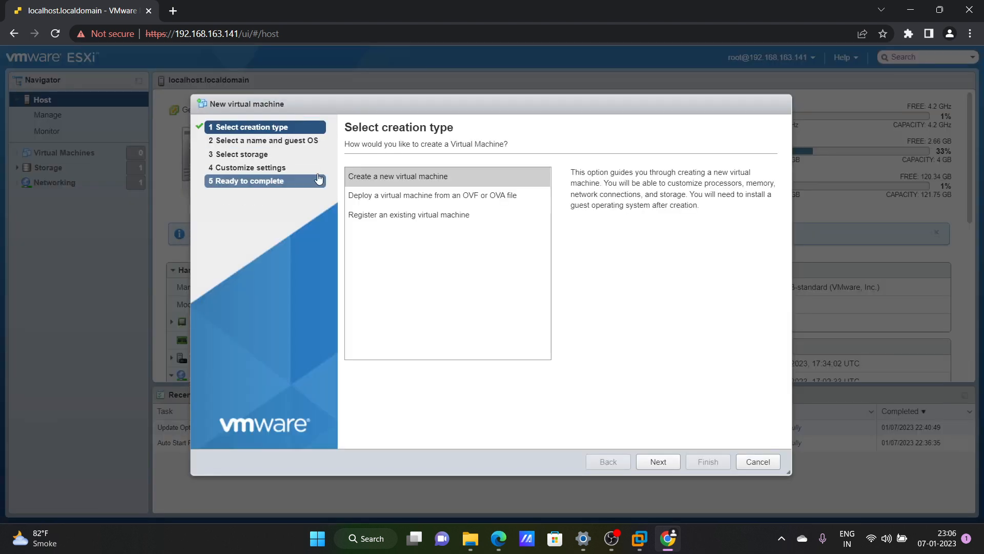
left_click(473, 177)
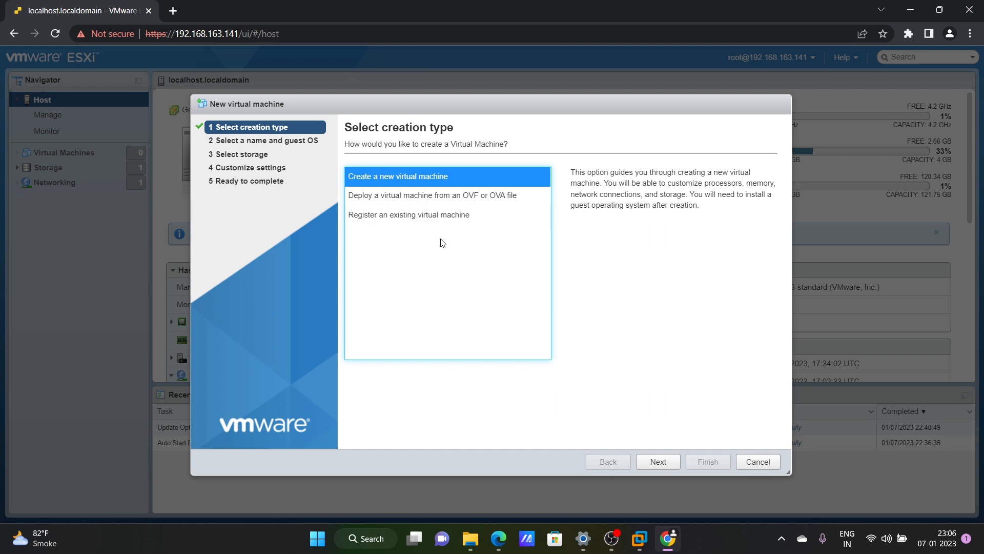
left_click(665, 462)
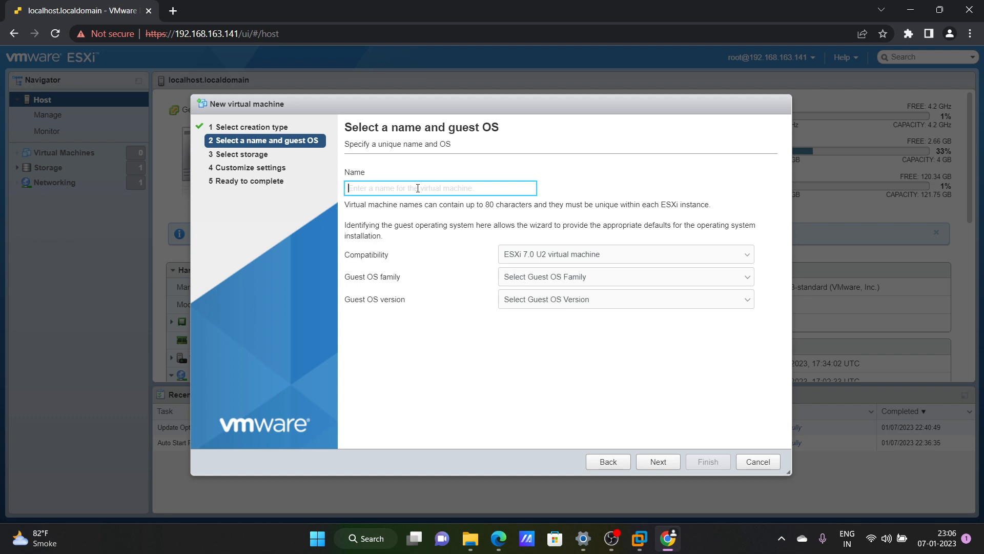
type("VM")
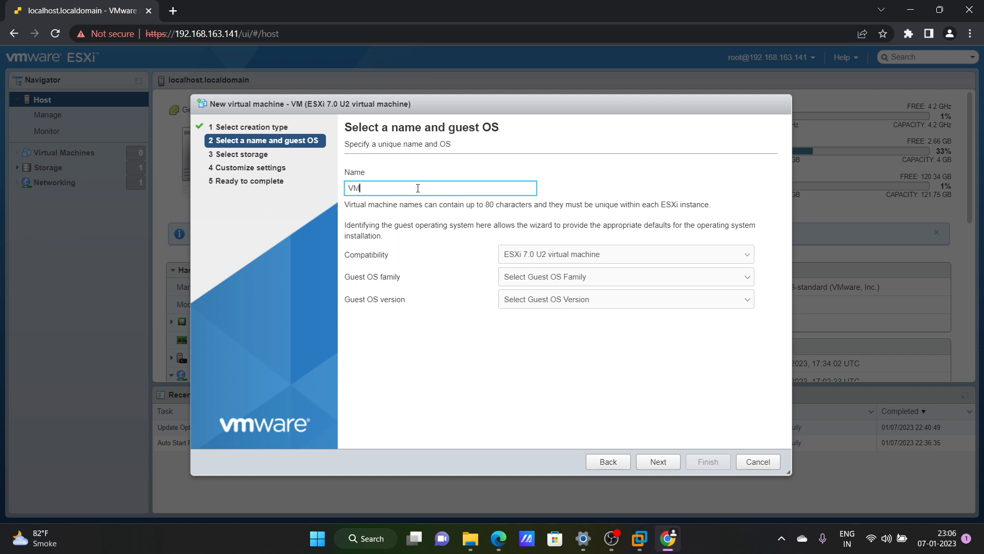
type("WARE")
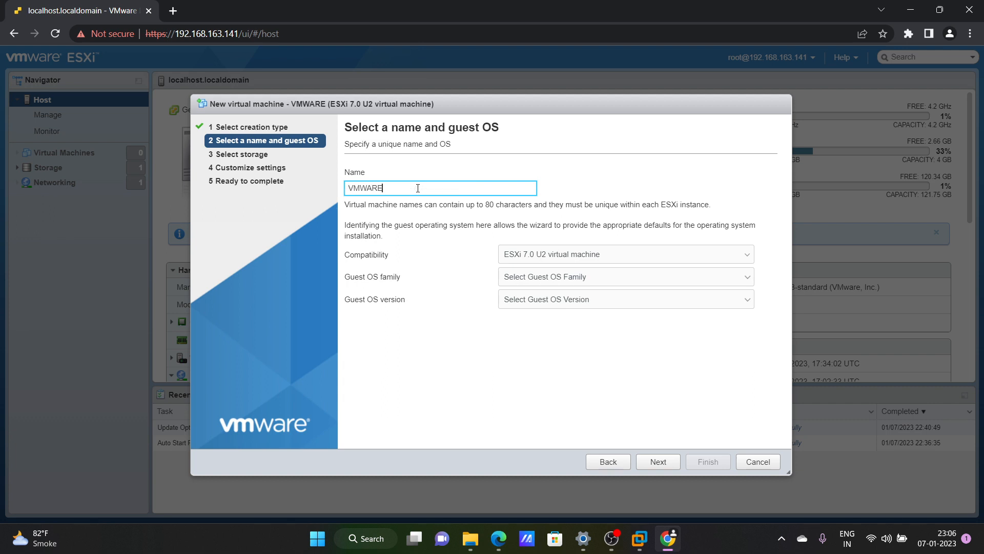
key("BackSpace")
key("BackSpace")
key("BackSpace")
key("BackSpace")
key("BackSpace")
key("BackSpace")
Name the virtual machine Data and set its guest OS to Windows, version Microsoft Windows 8.x (64-bit)
type("Date")
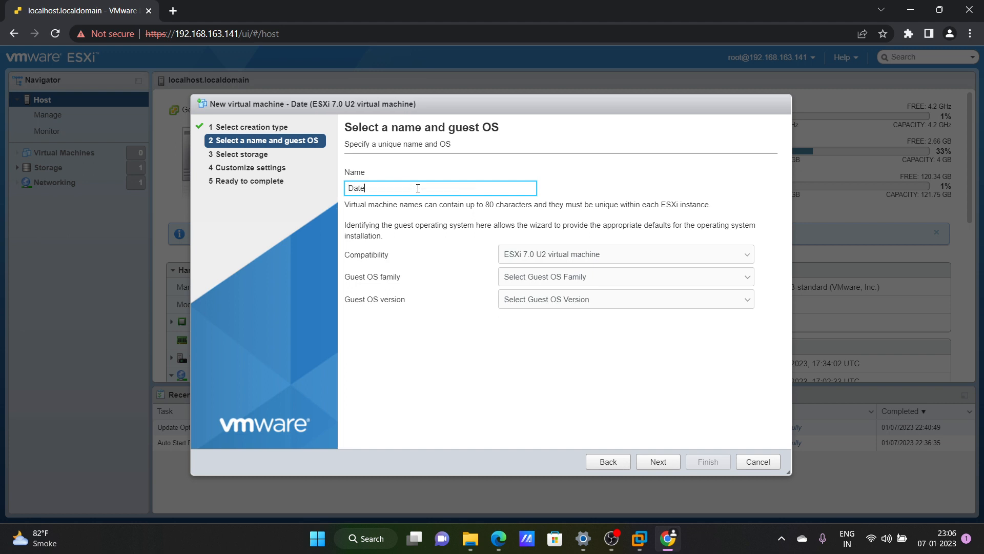
key("BackSpace")
type("a")
left_click(557, 279)
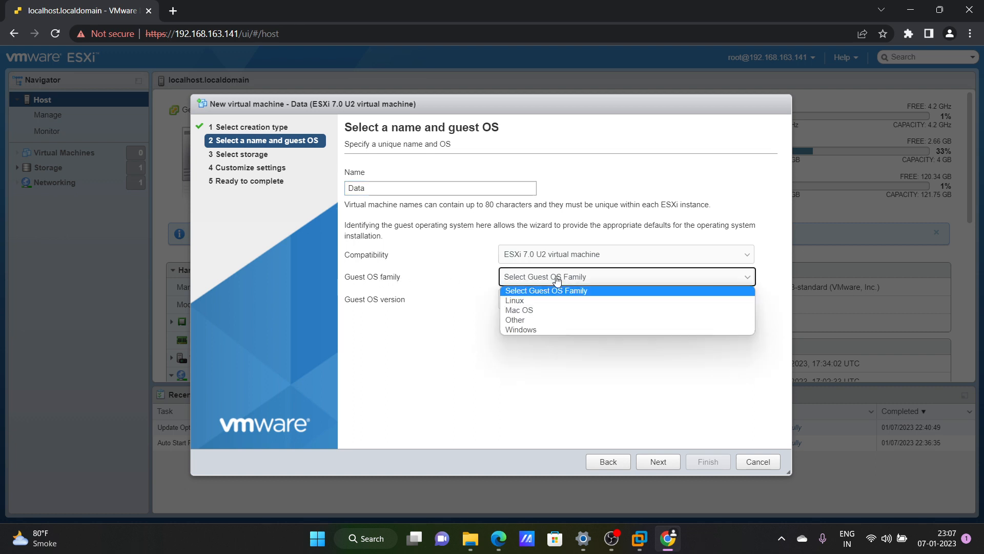
left_click(522, 331)
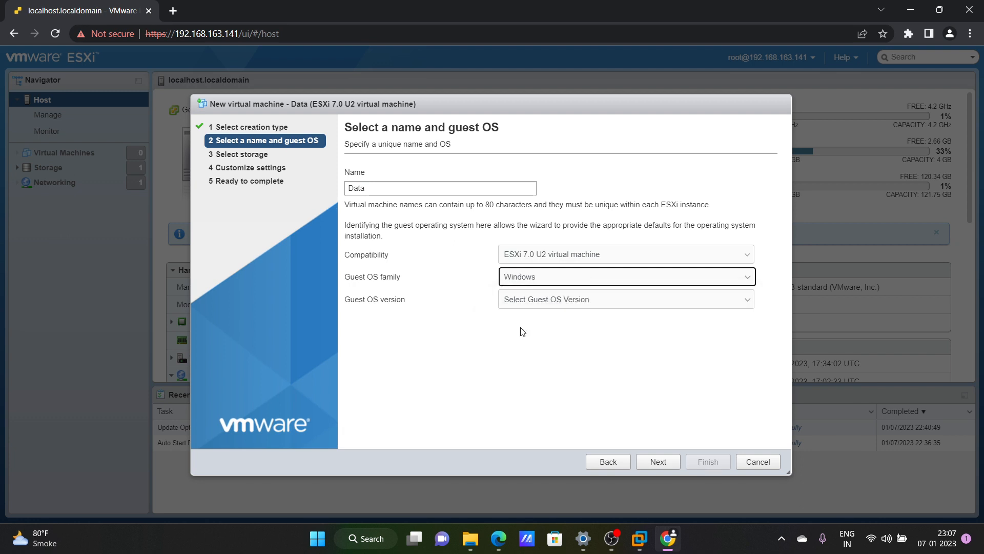
left_click(603, 304)
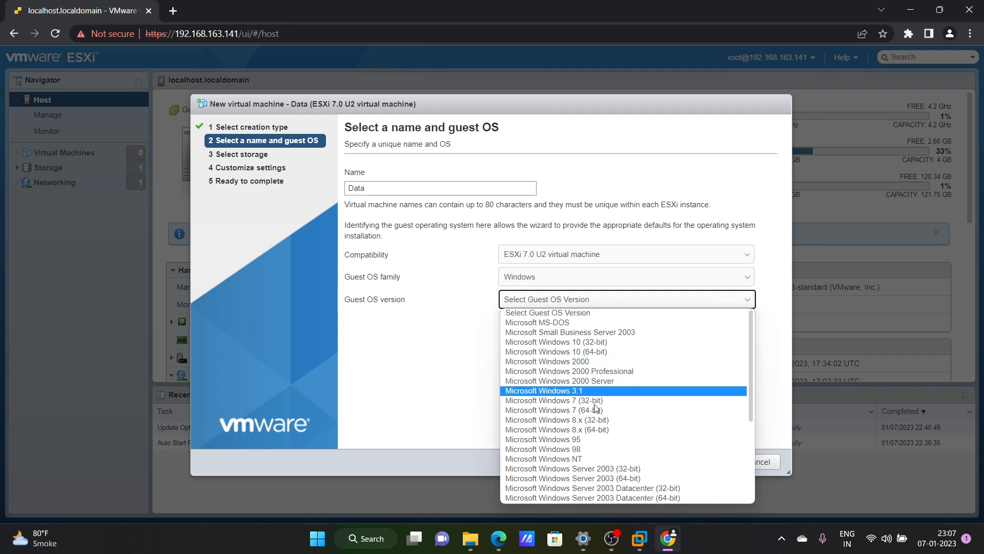
left_click(583, 432)
left_click(651, 464)
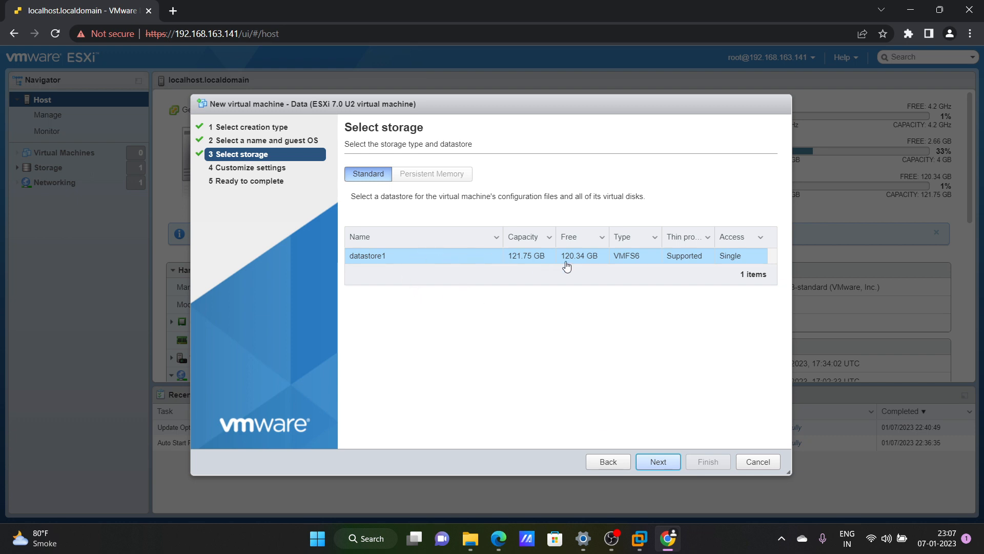
Accept datastore1 as the storage and the default hardware settings, keeping LSI Logic SAS for the SCSI controller
left_click(659, 463)
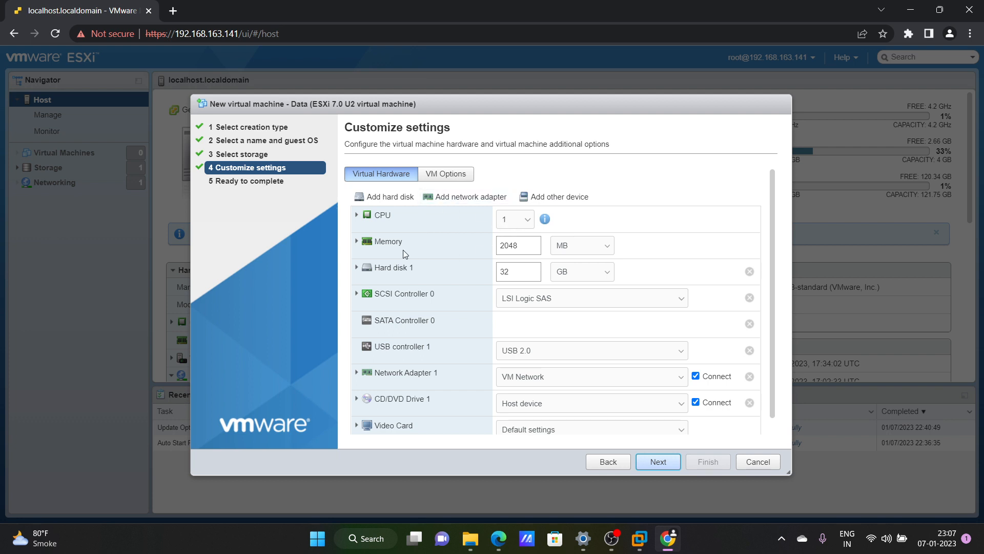
left_click(524, 246)
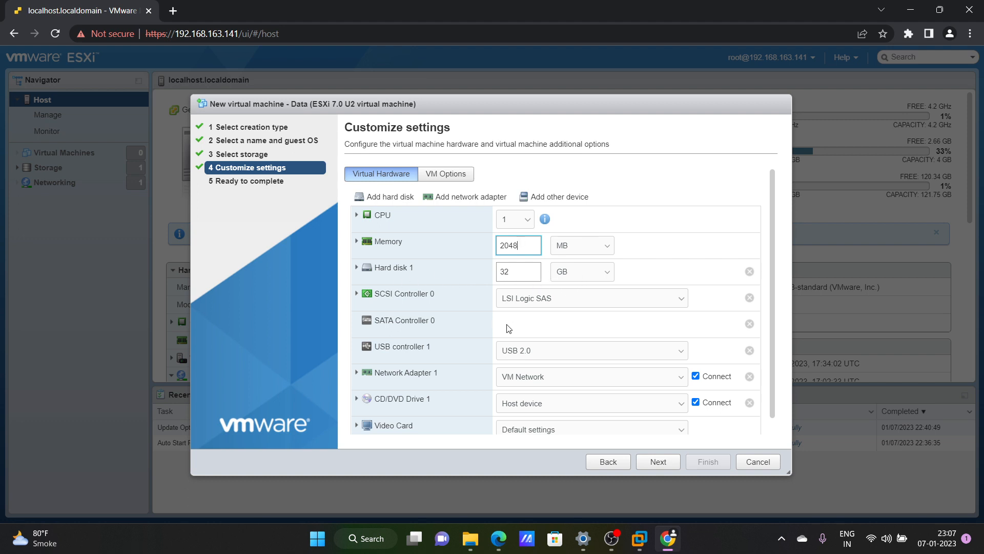
scroll(509, 328, "down", 1)
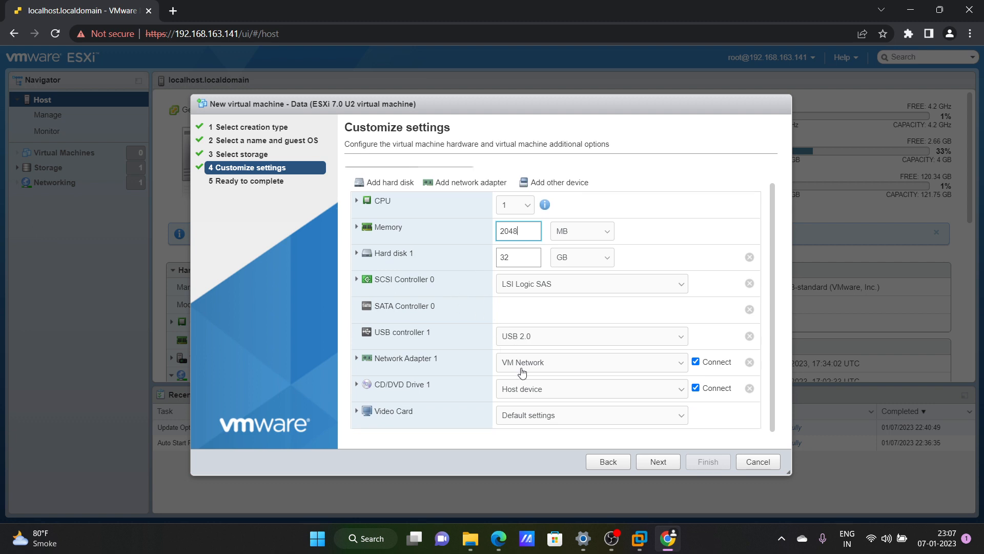
left_click(563, 288)
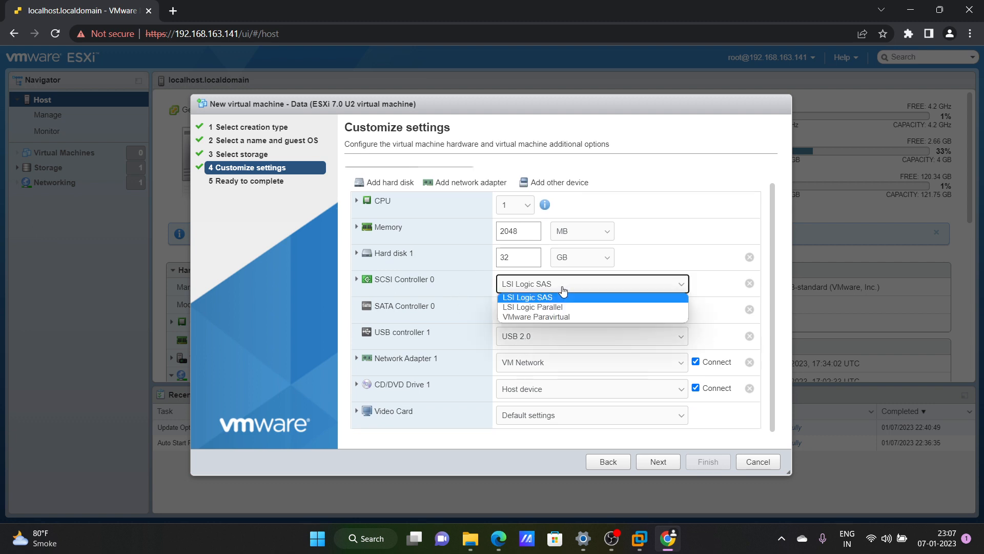
left_click(563, 288)
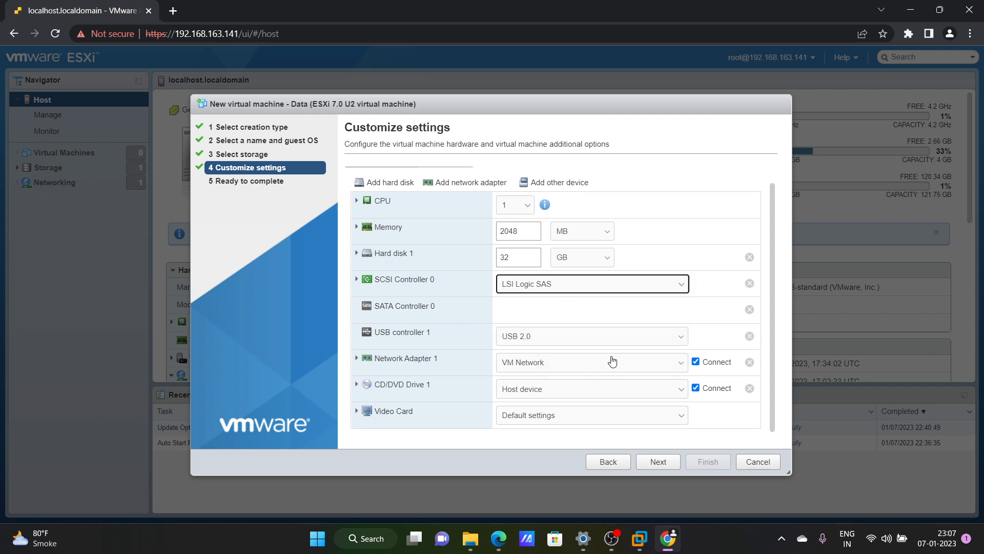
left_click(659, 462)
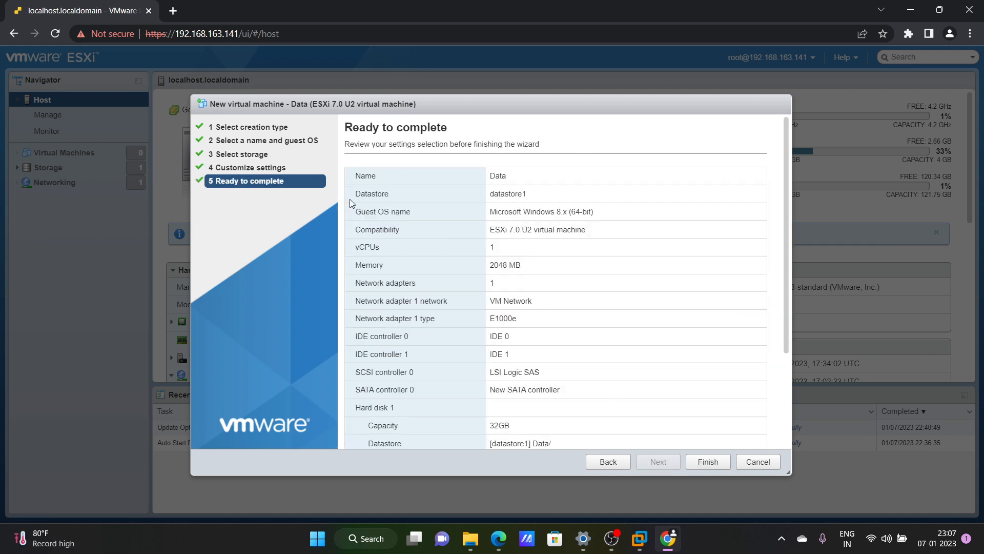
Review the Data virtual machine's settings summary, including disk, datastore, vCPUs and network adapters, and finish creating it
scroll(522, 293, "down", 3)
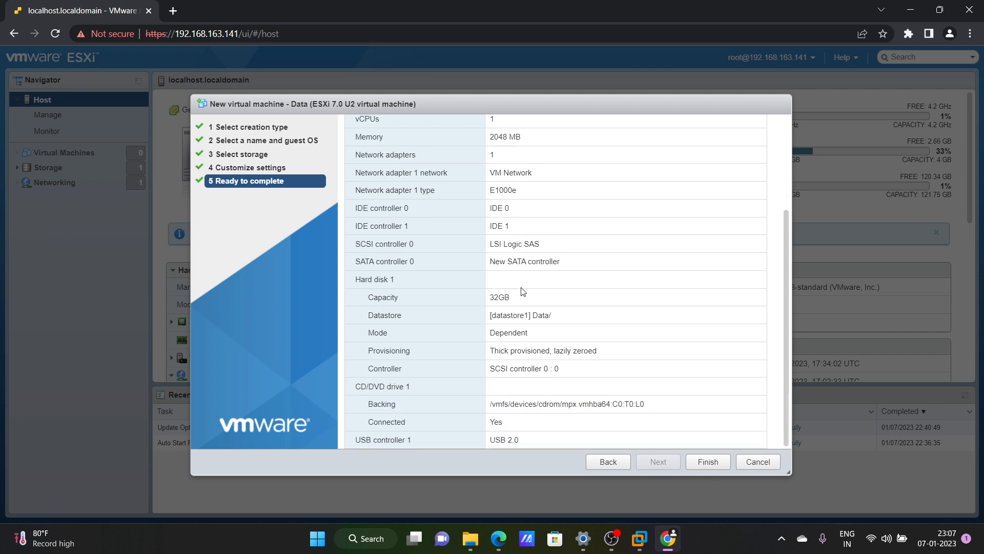
left_click_drag(378, 297, 551, 296)
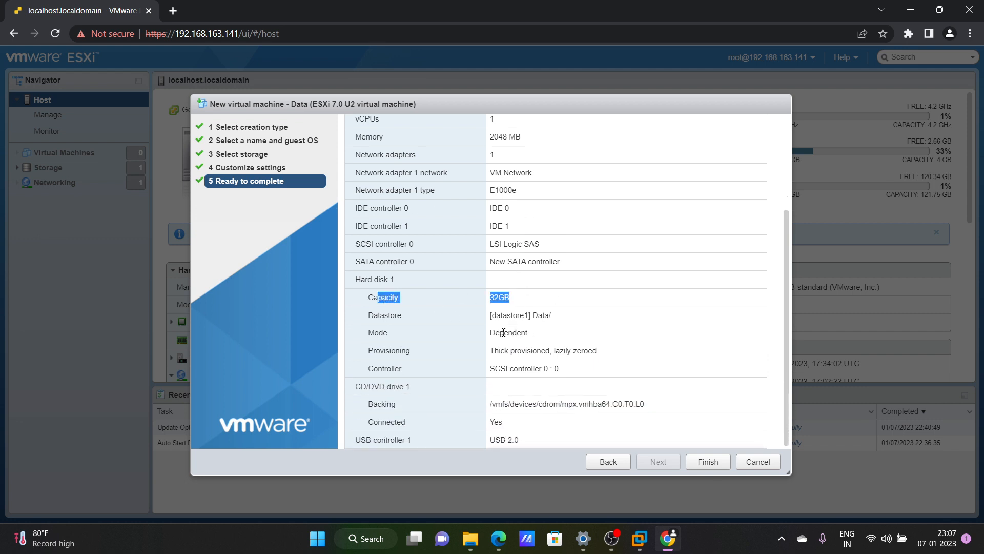
left_click_drag(501, 315, 574, 315)
scroll(539, 328, "up", 3)
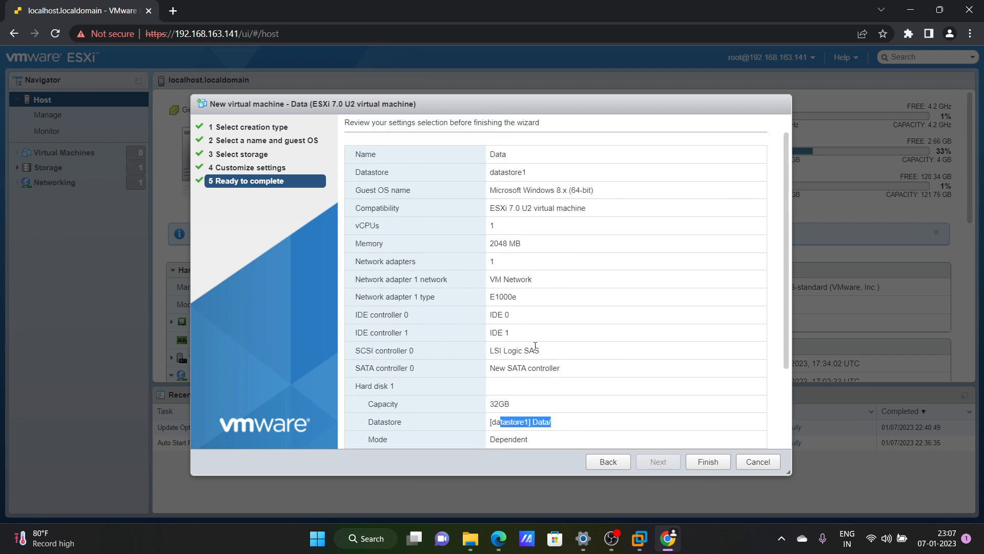
left_click_drag(490, 258, 509, 243)
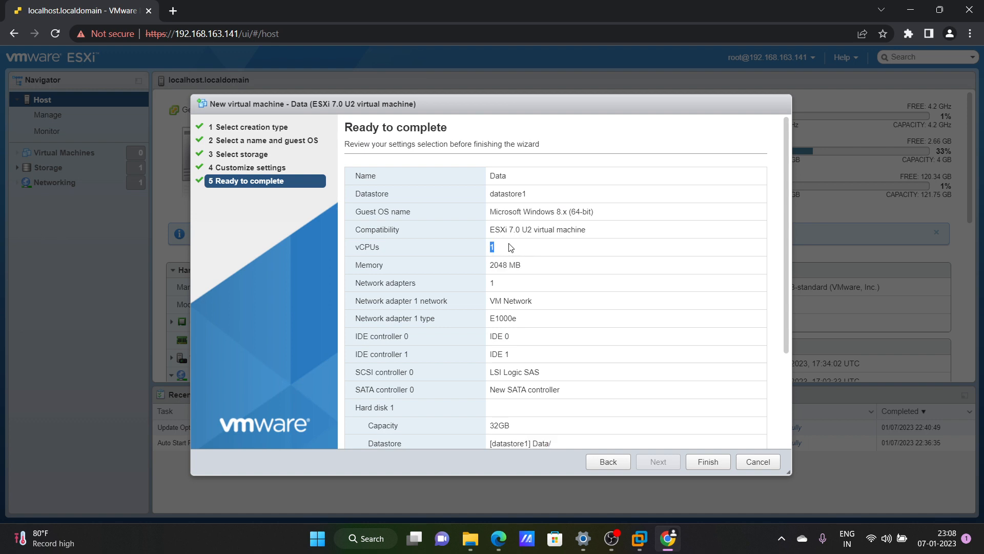
double_click(493, 280)
scroll(515, 307, "down", 3)
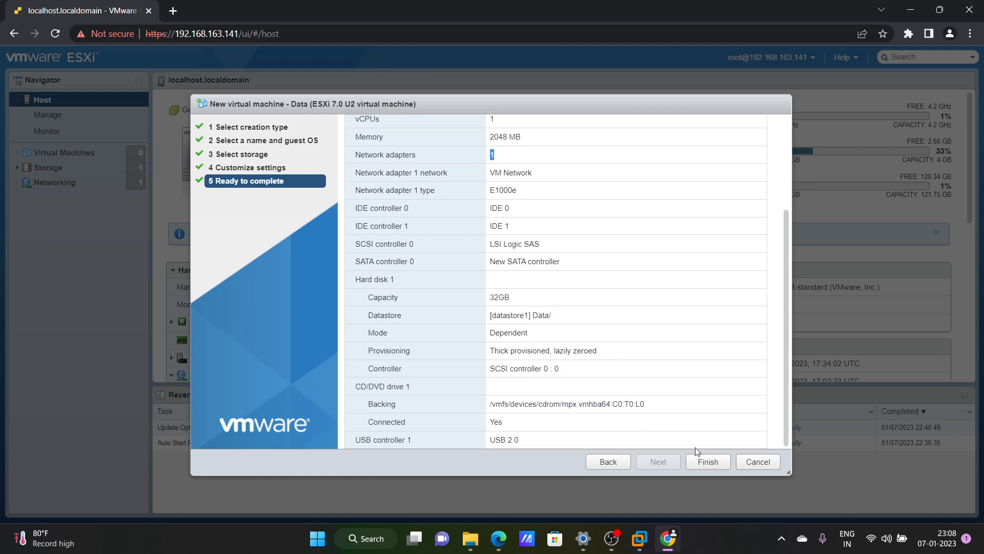
left_click(707, 461)
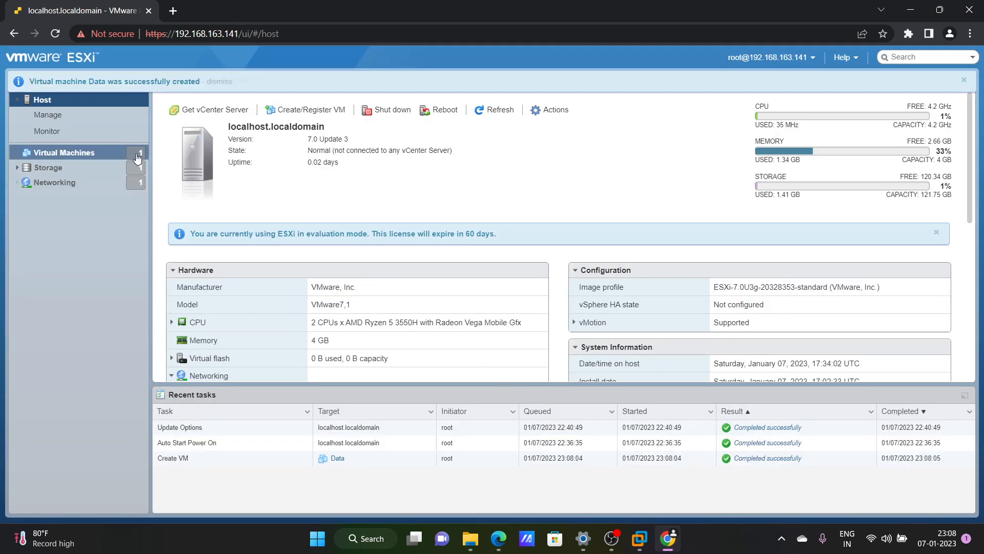
Select the Data virtual machine in the host's virtual machine list and open the VMRC download page from its console options
left_click(71, 159)
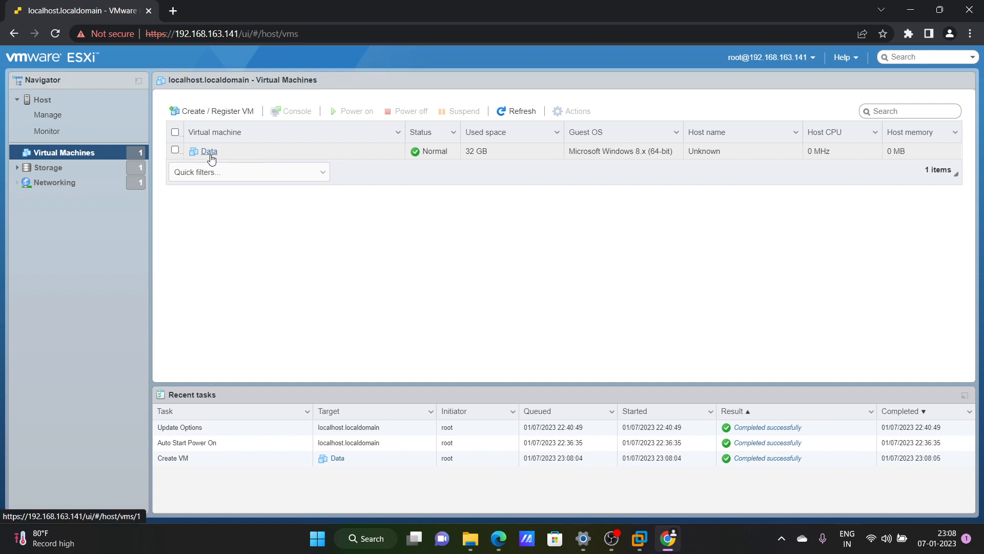
left_click(175, 151)
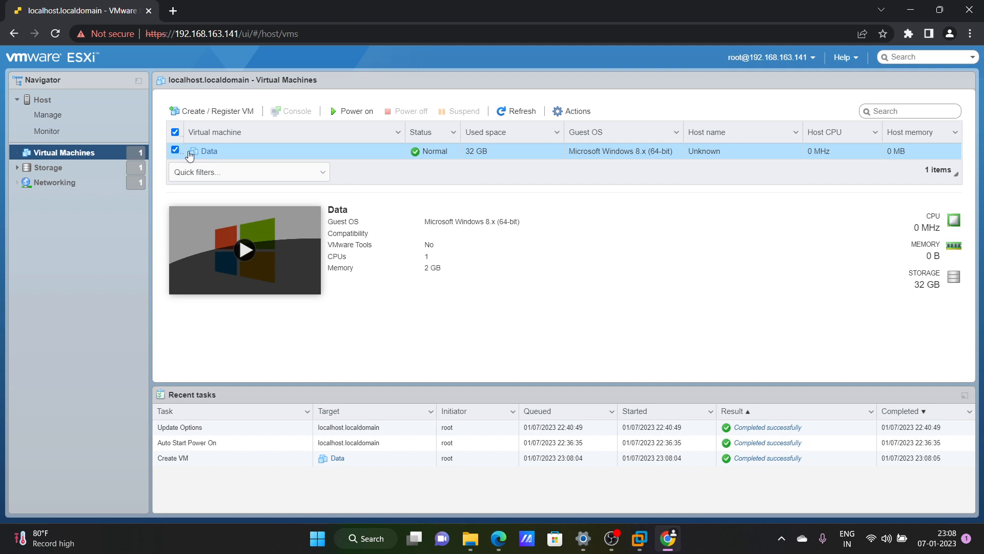
right_click(185, 155)
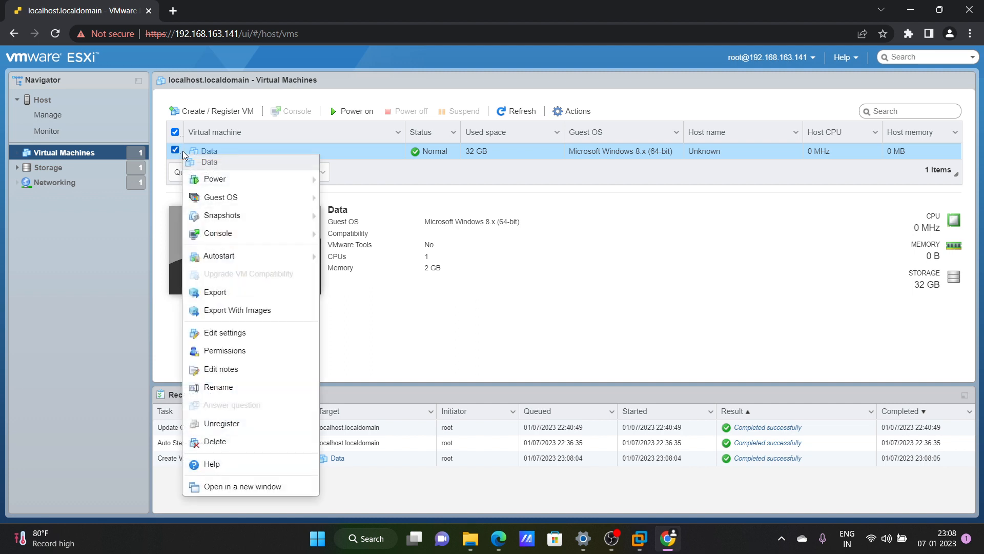
mouse_move(216, 187)
mouse_move(226, 235)
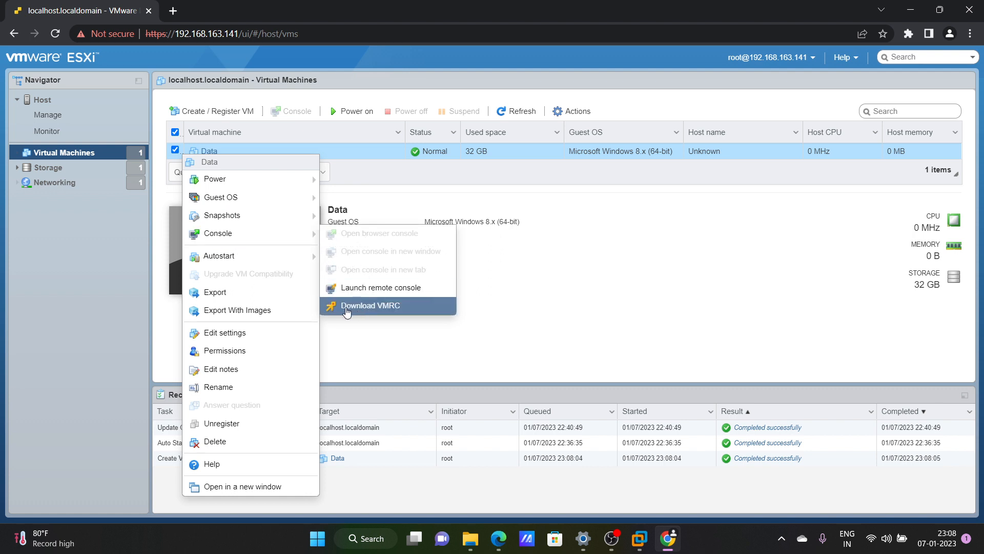
left_click(380, 314)
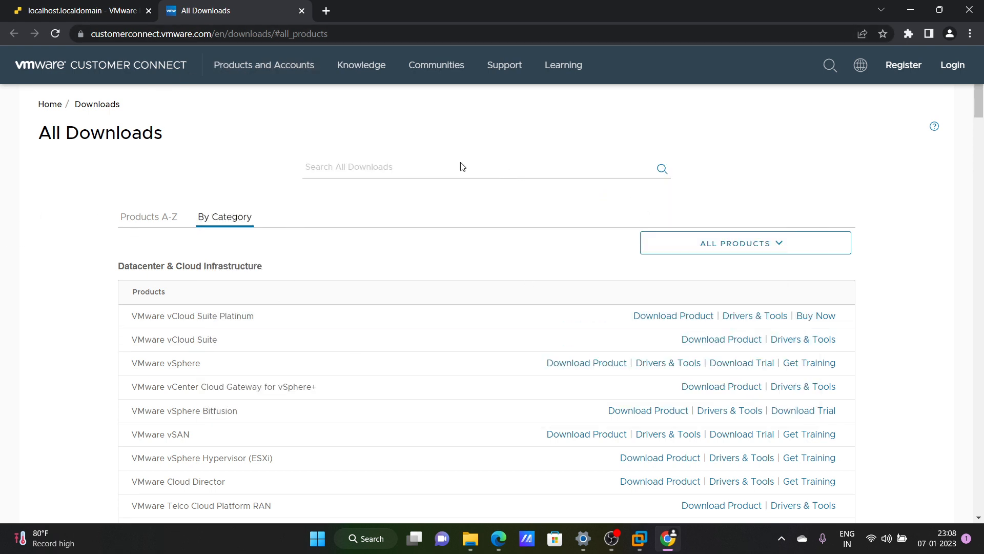
Search all VMware downloads for vmrc
left_click(373, 174)
type("vmrc")
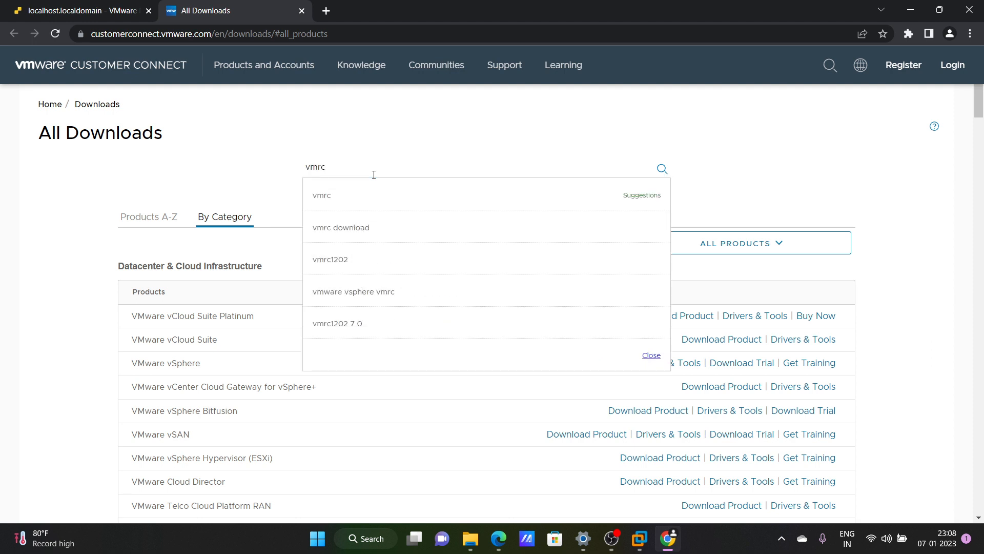
key("Return")
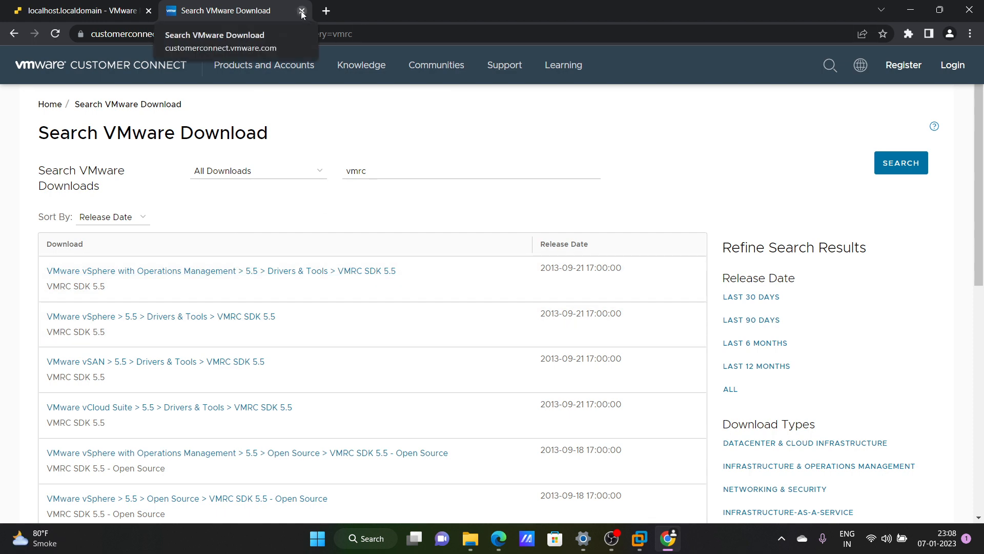
Close the VMware download search page and power on the Data virtual machine on the ESXi host
left_click(301, 11)
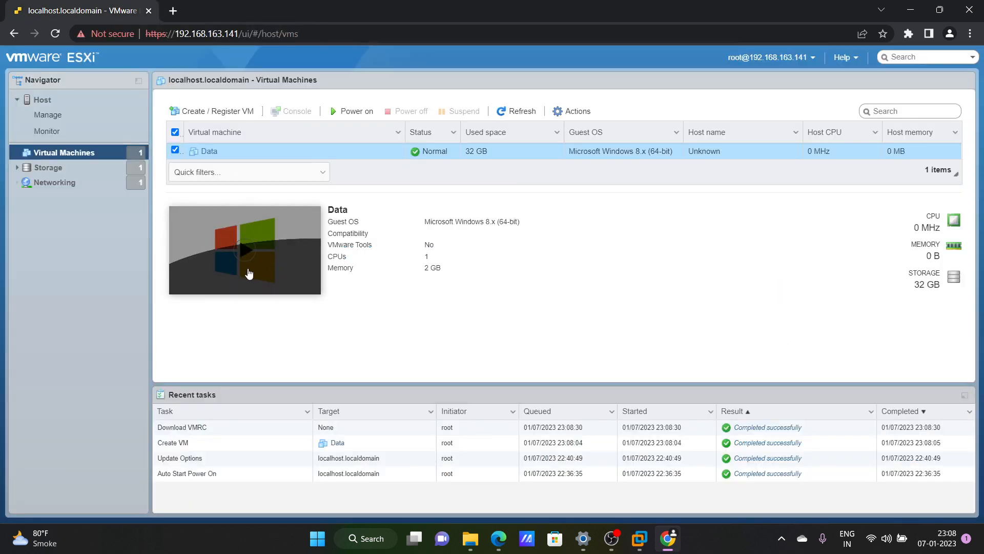
right_click(187, 151)
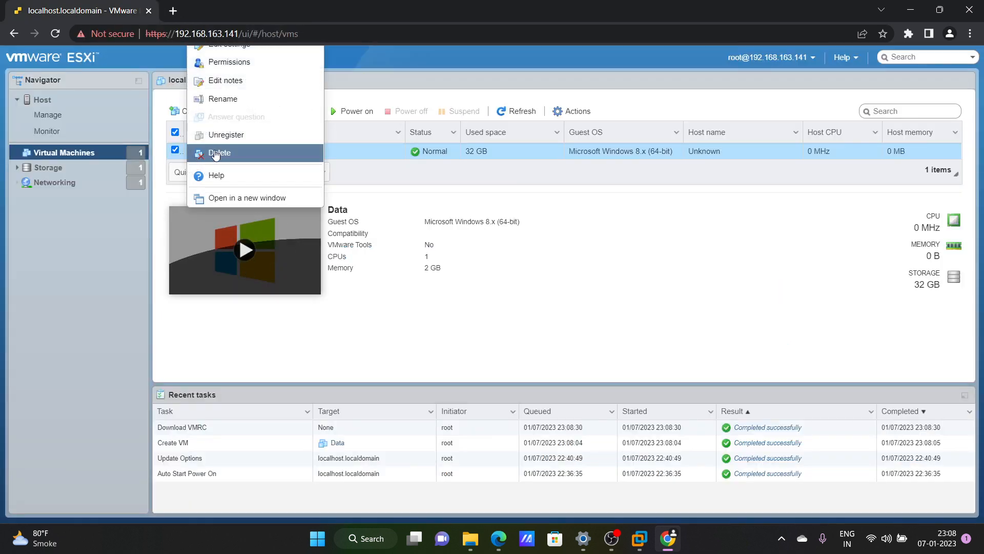
right_click(180, 158)
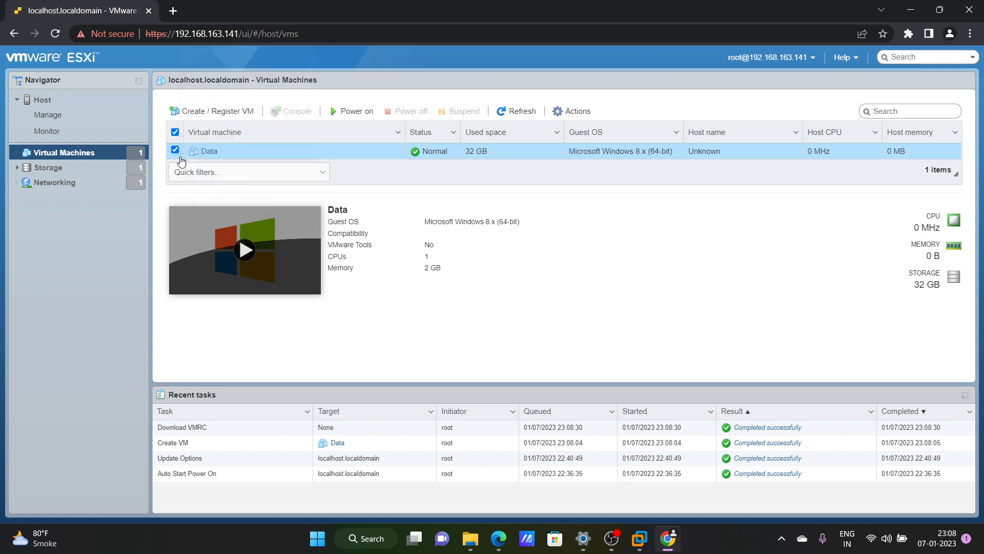
left_click(535, 268)
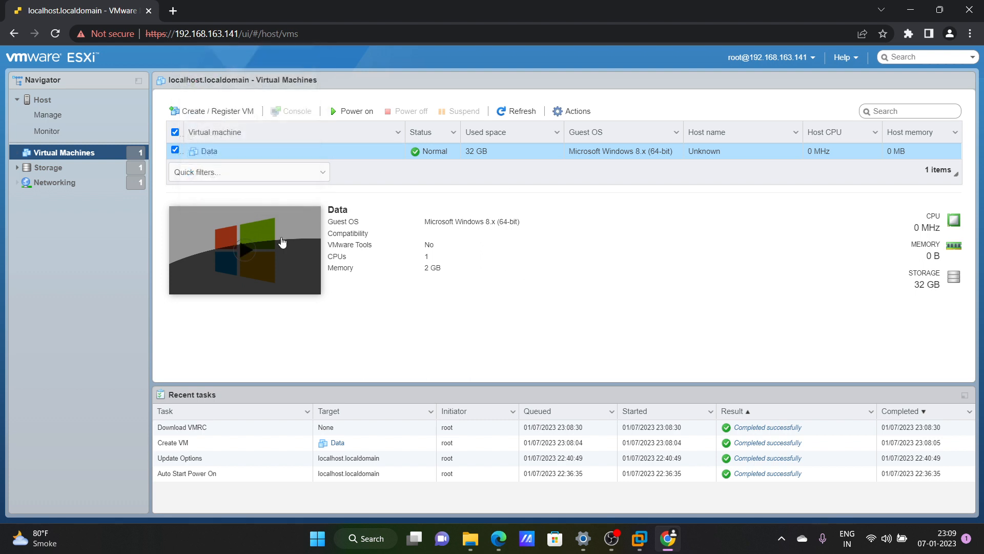
right_click(189, 157)
left_click(351, 111)
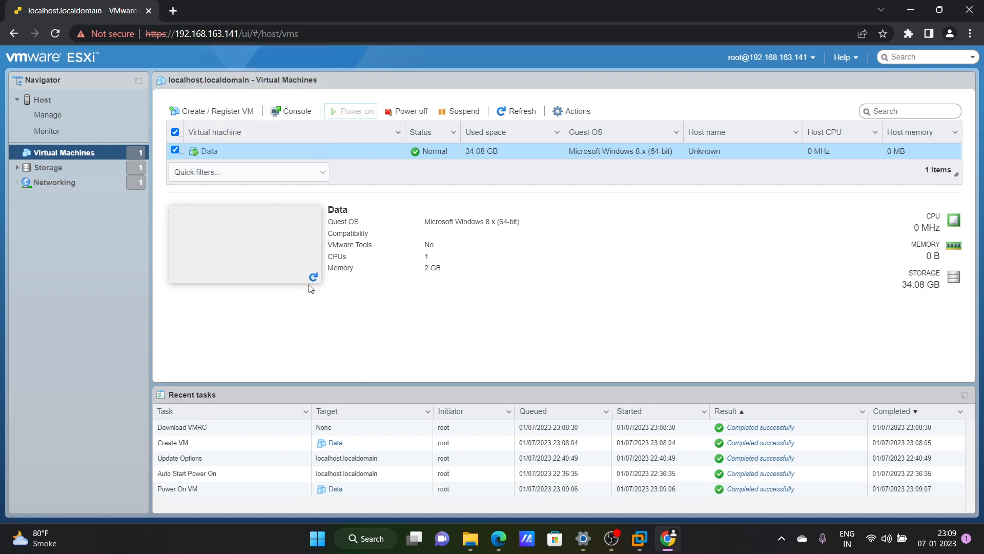
Open the Data virtual machine's browser console and move its window clear of the virtual machine list
left_click(263, 245)
left_click(212, 235)
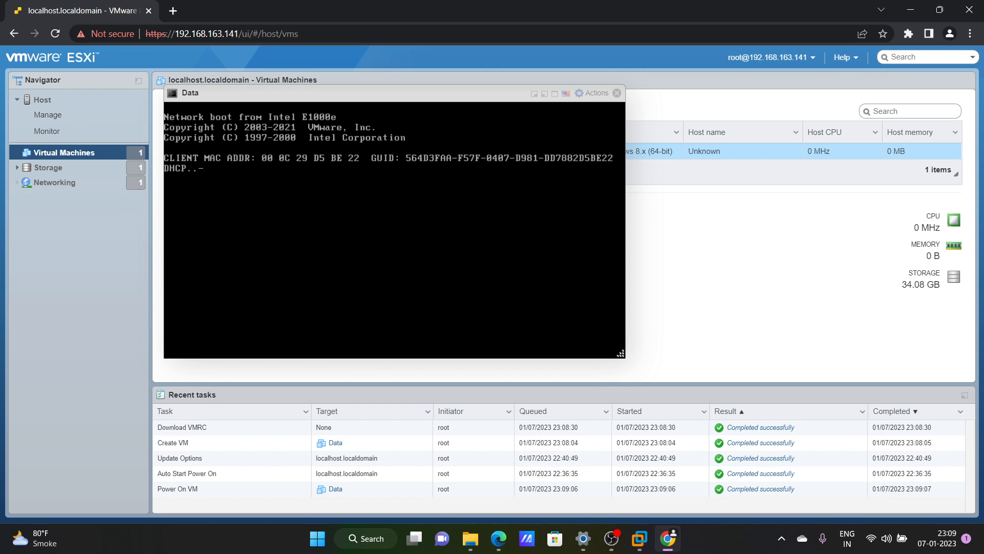
left_click_drag(184, 96, 495, 101)
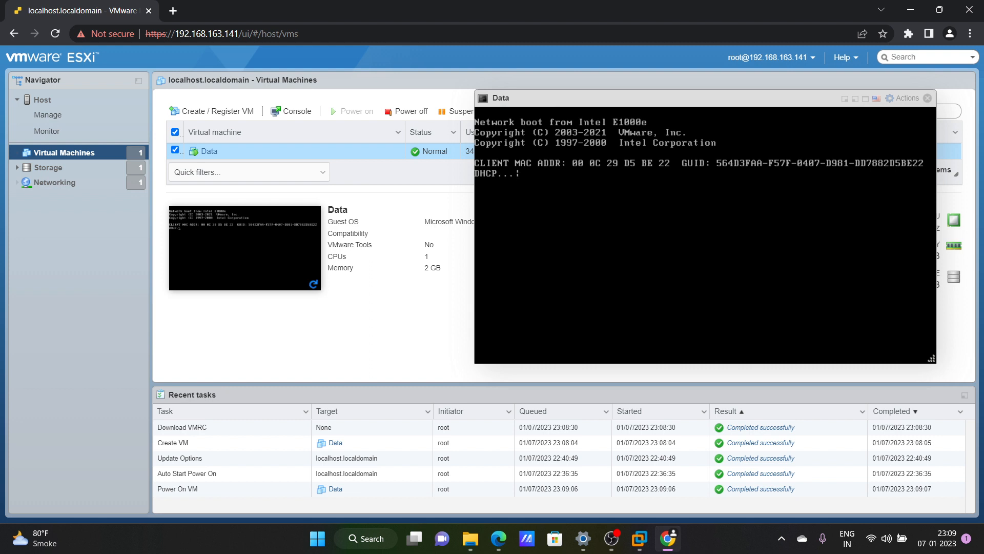
Launch the remote console for Data in VMware Workstation, connecting anyway despite the host's invalid security certificate
right_click(232, 153)
mouse_move(266, 243)
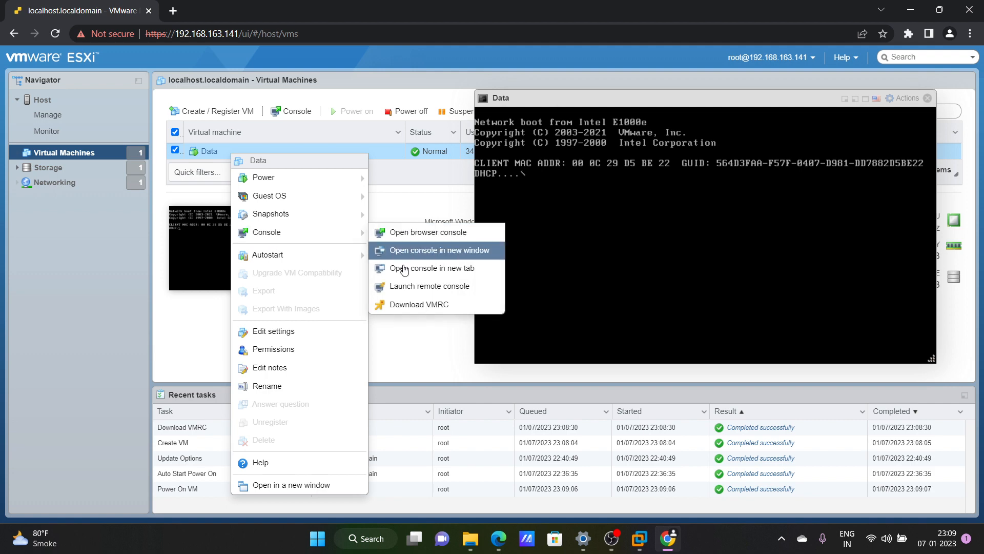
left_click(436, 286)
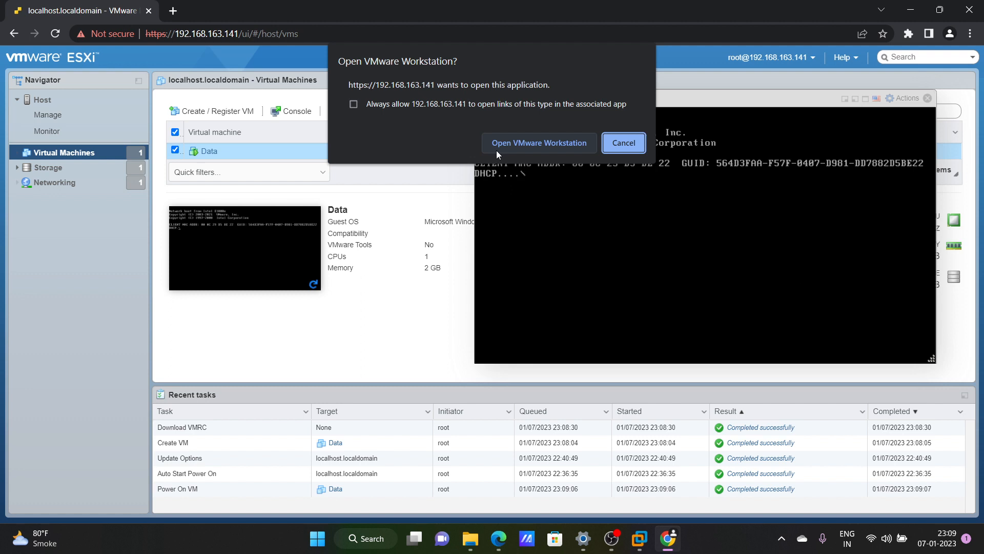
left_click(529, 143)
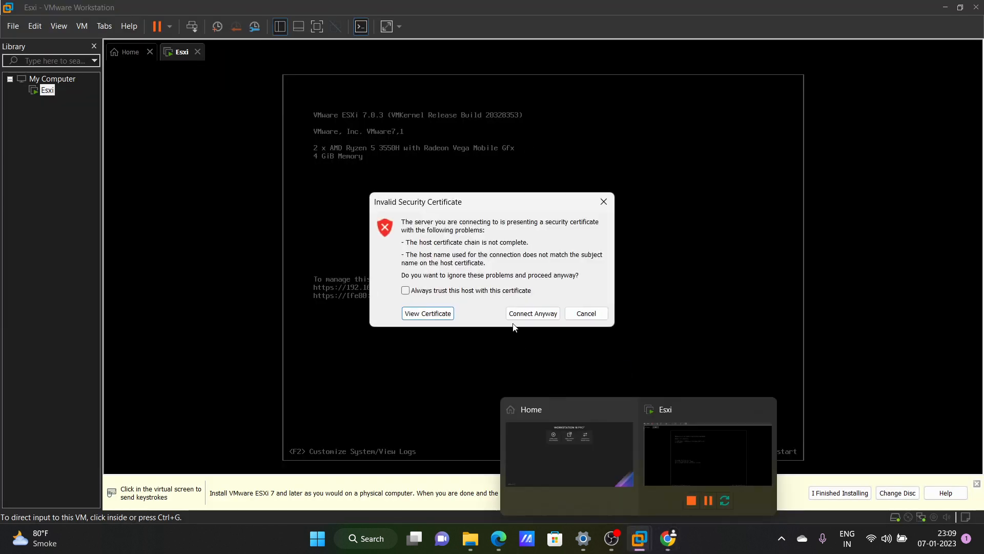
left_click(511, 315)
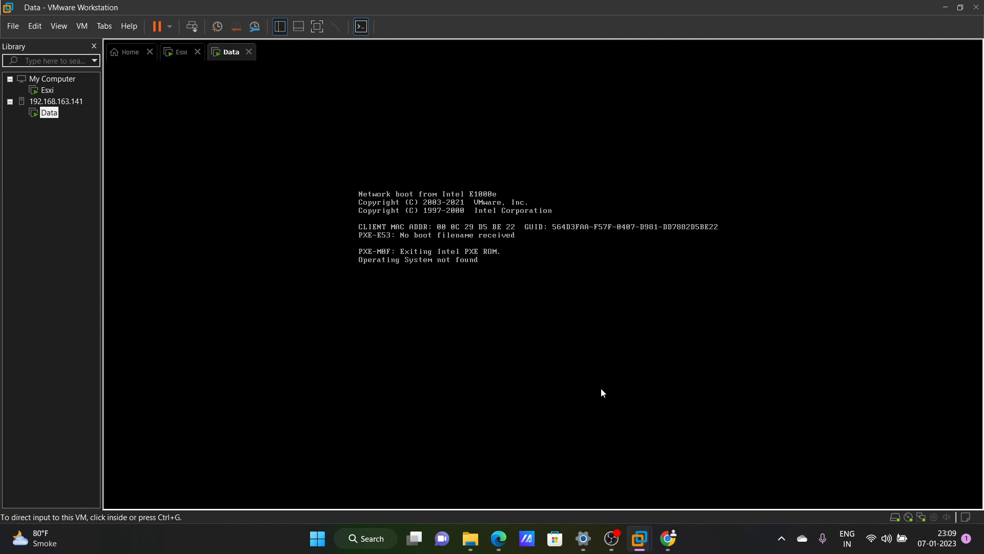
Switch back to Chrome, close the Data browser console and open the datastore browser for datastore1
left_click(667, 538)
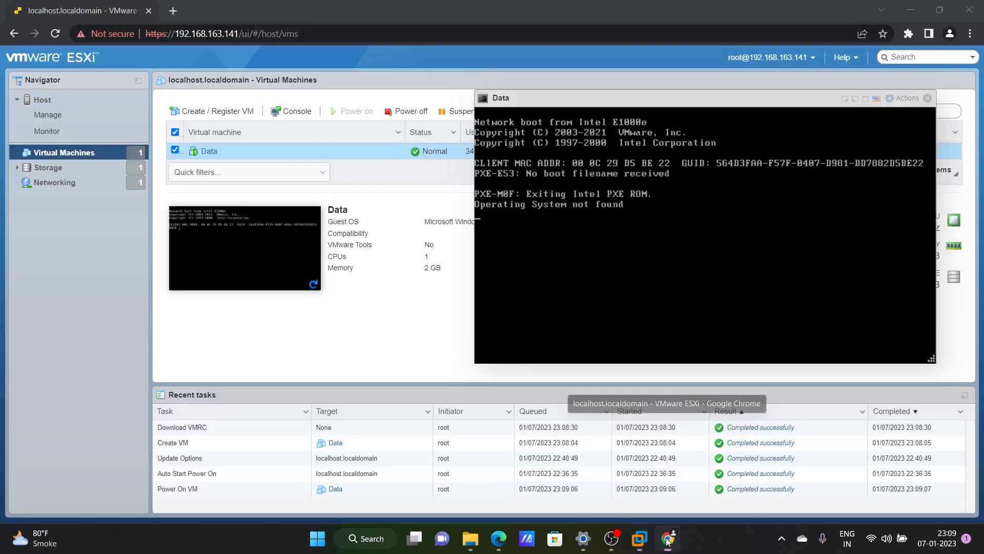
left_click(928, 99)
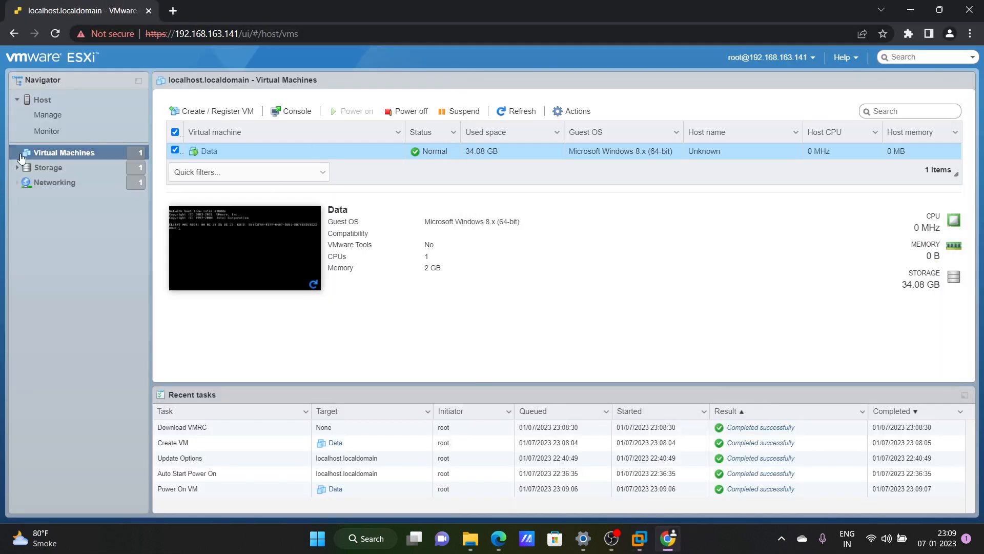
left_click(48, 173)
left_click(200, 166)
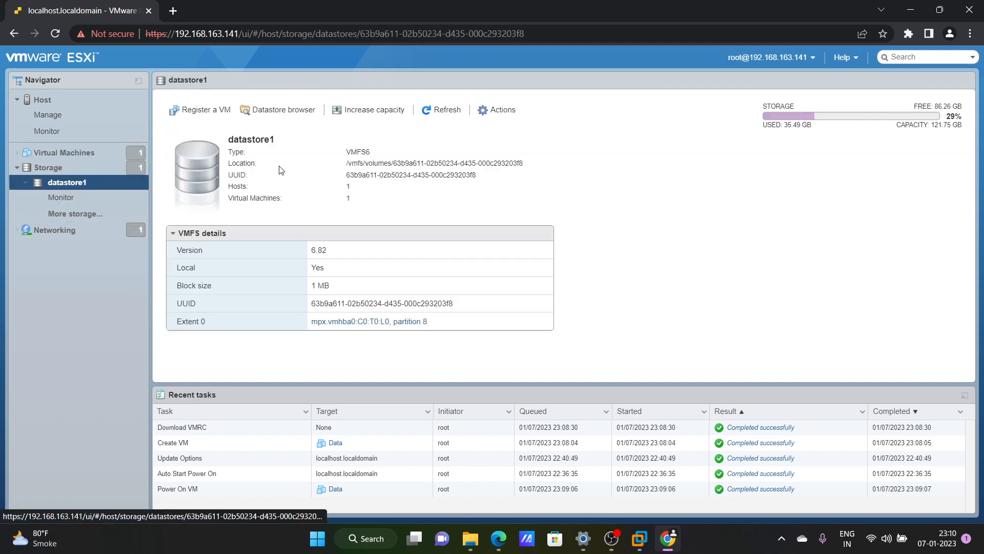
left_click(269, 115)
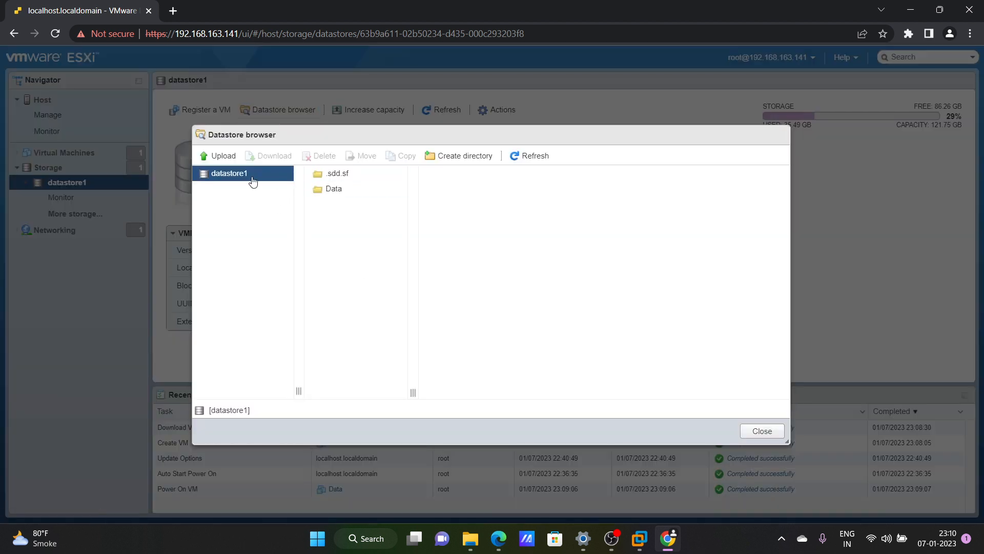
Create a directory named iso in the root of datastore1
left_click(332, 179)
left_click(463, 162)
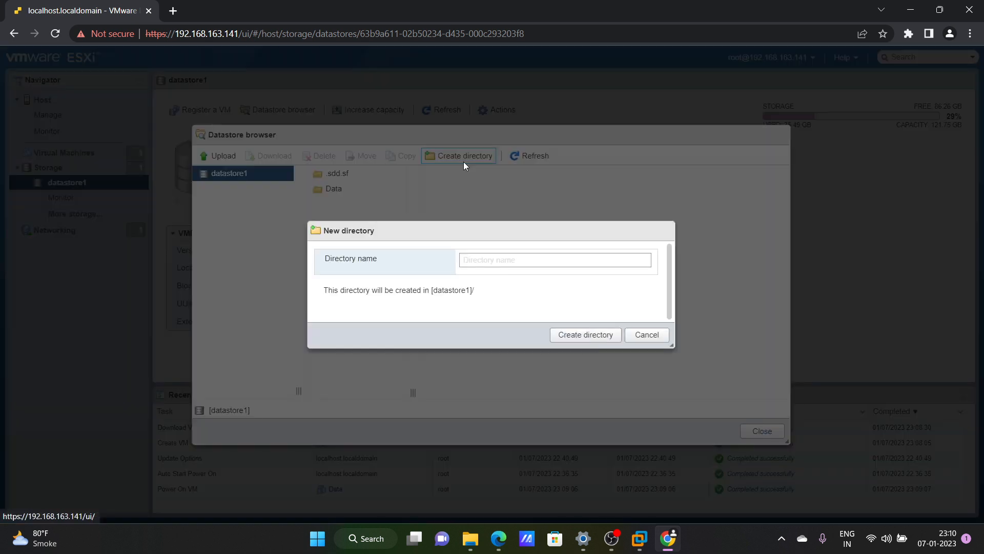
left_click(484, 260)
type("iso")
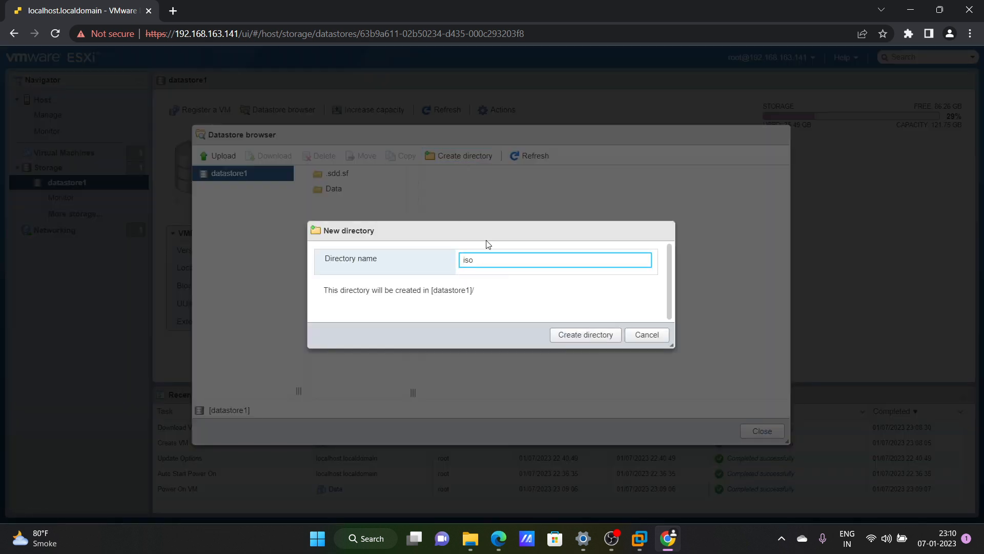
left_click(566, 335)
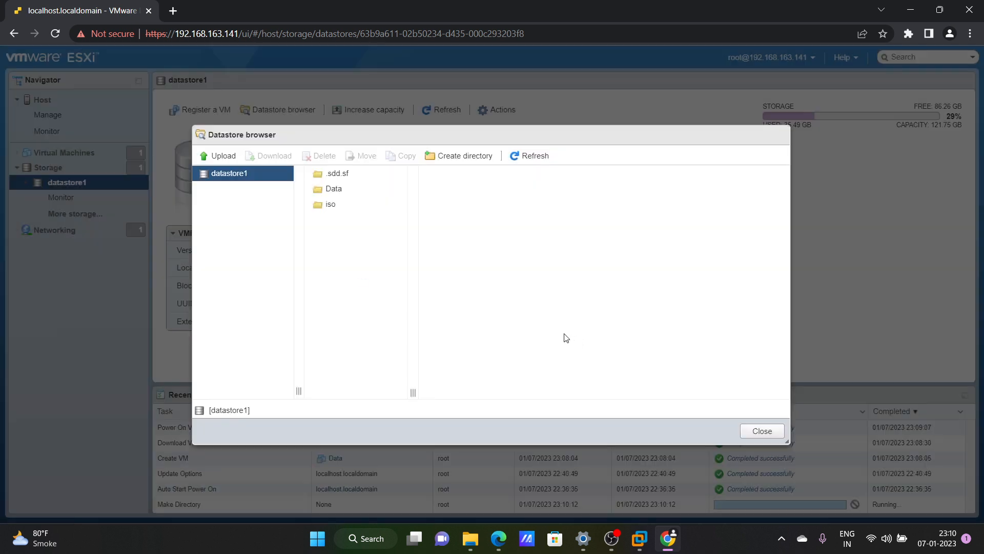
Upload Win8.1_Pro_N_English_x32 from the practical 3 folder in Practical MSC Part 2 sem 3 on drive D into the iso directory
left_click(340, 209)
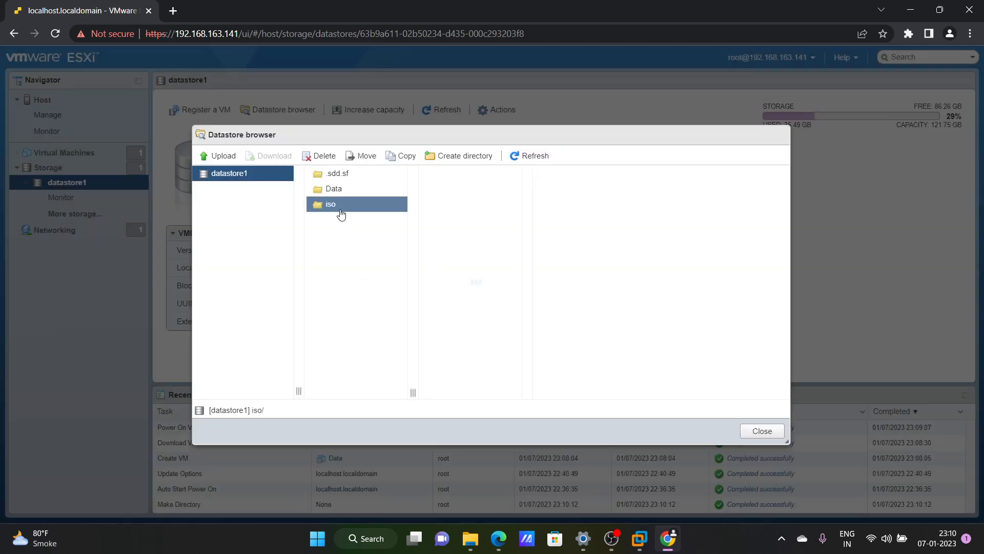
left_click(219, 157)
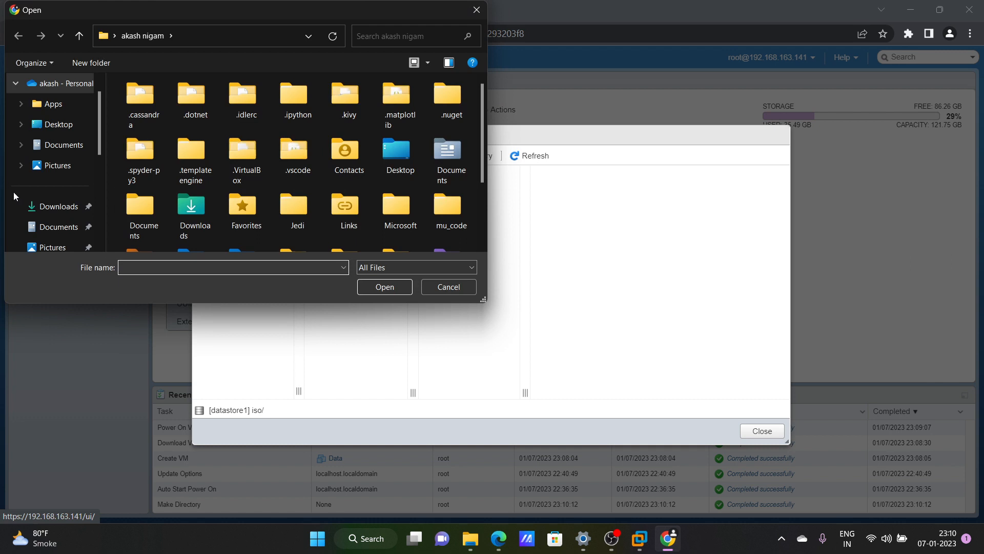
scroll(55, 192, "down", 2)
scroll(55, 228, "down", 3)
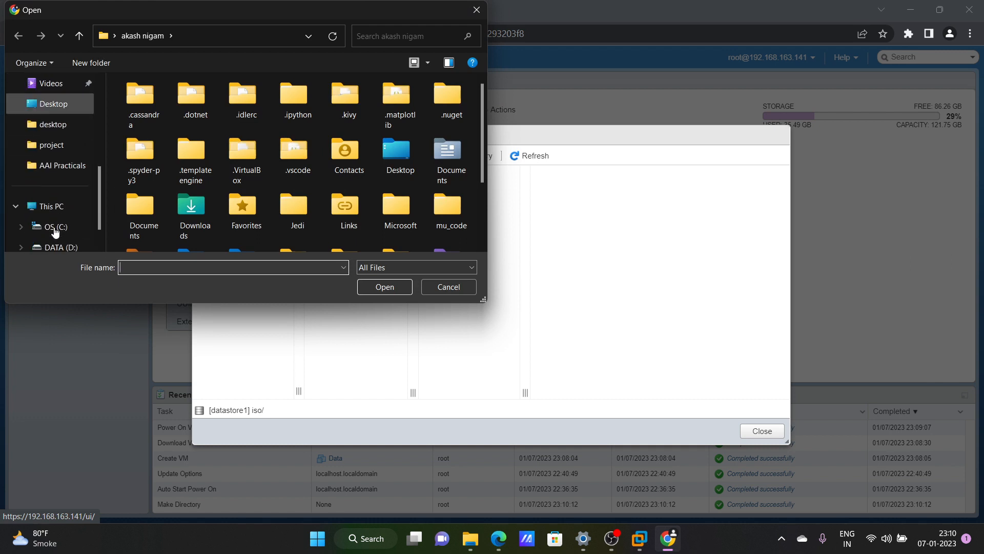
left_click(55, 227)
scroll(281, 205, "down", 3)
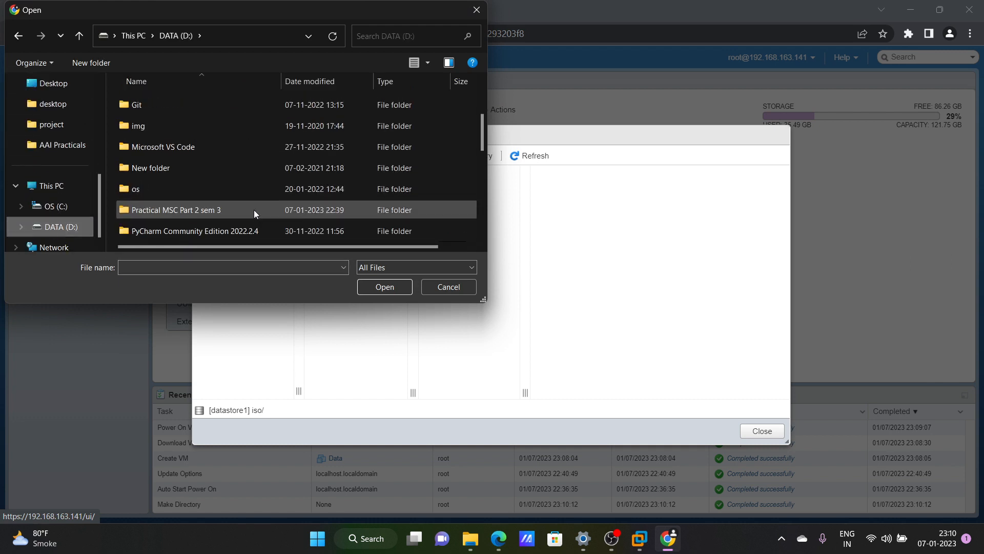
double_click(218, 210)
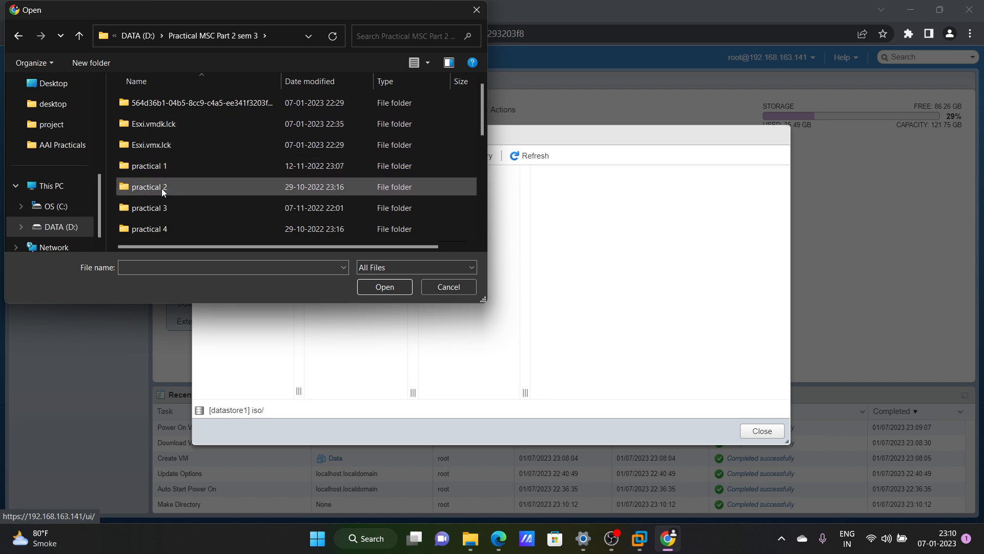
double_click(162, 188)
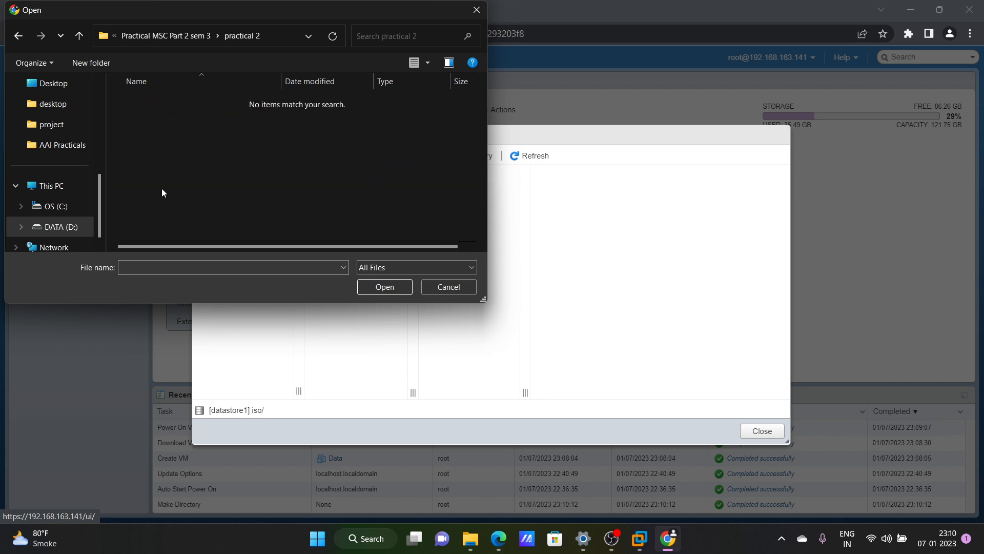
left_click(182, 36)
double_click(176, 214)
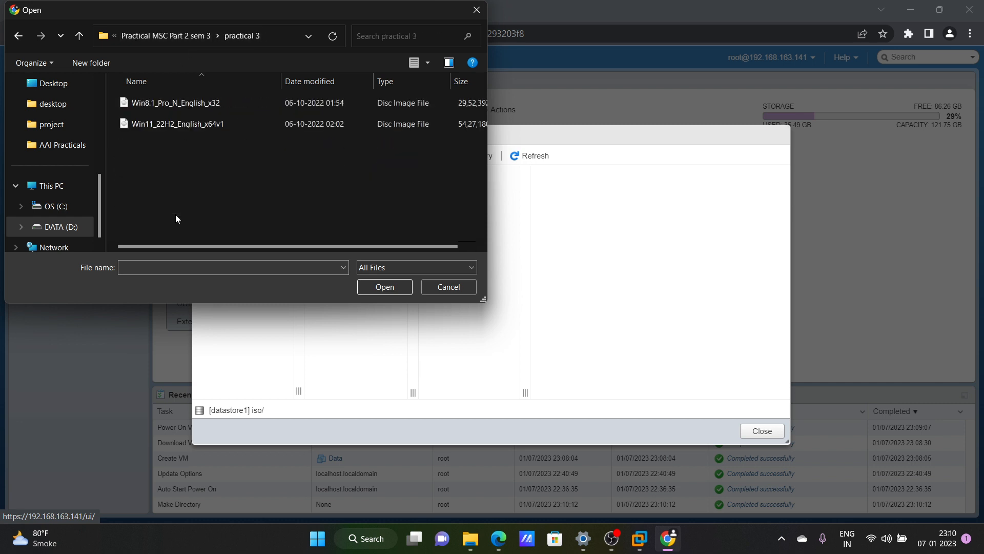
left_click(180, 106)
left_click(386, 288)
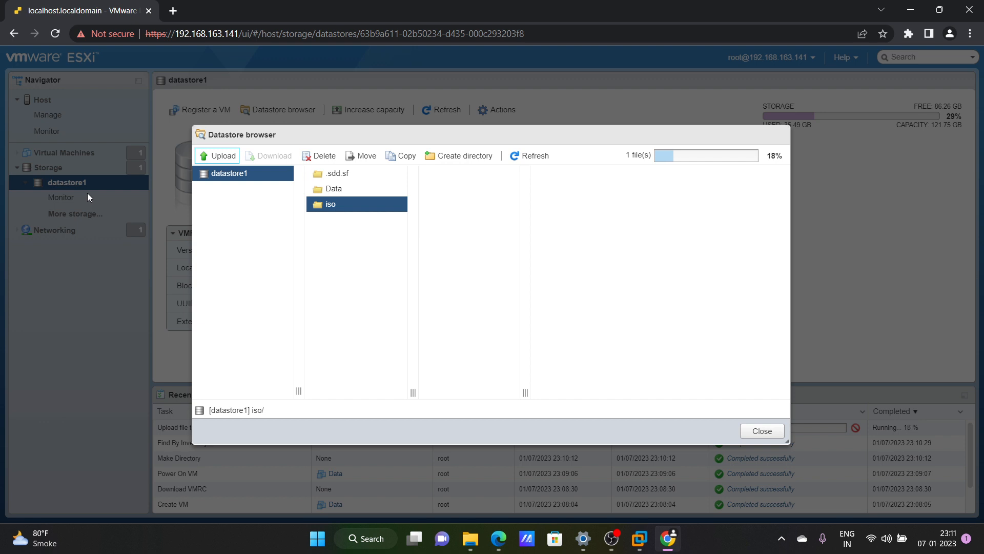
Check the Data console in VMware Workstation during the upload and return to the datastore browser in Chrome
left_click(639, 538)
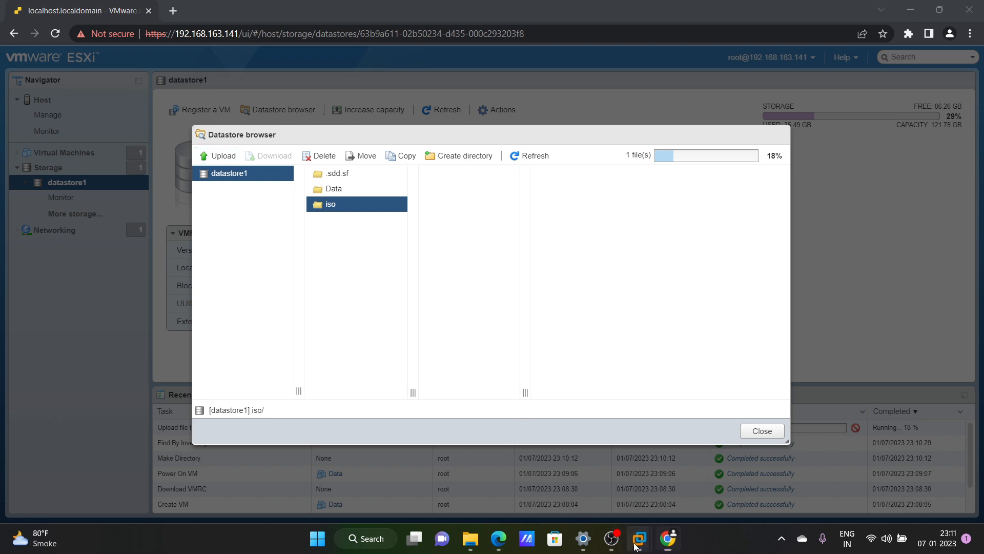
left_click(740, 438)
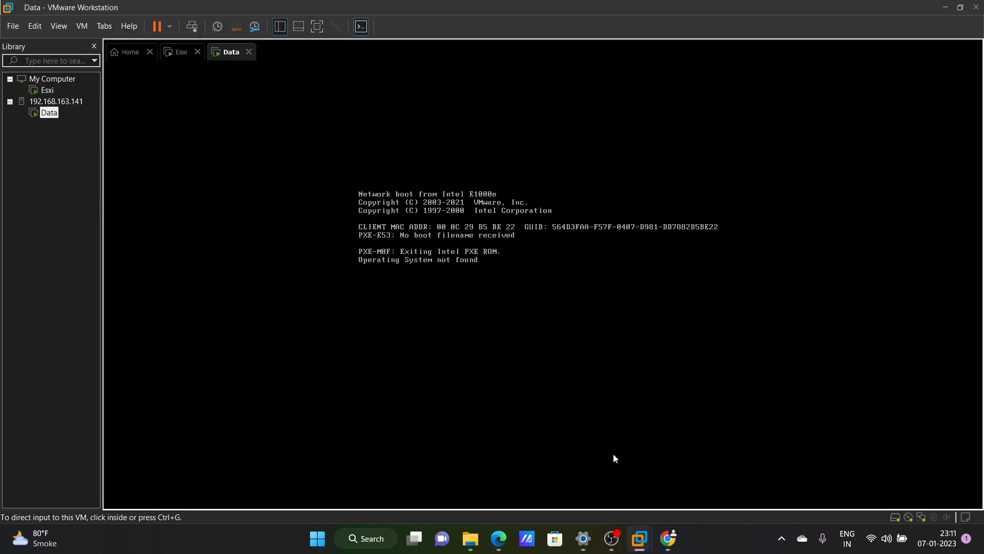
left_click(669, 542)
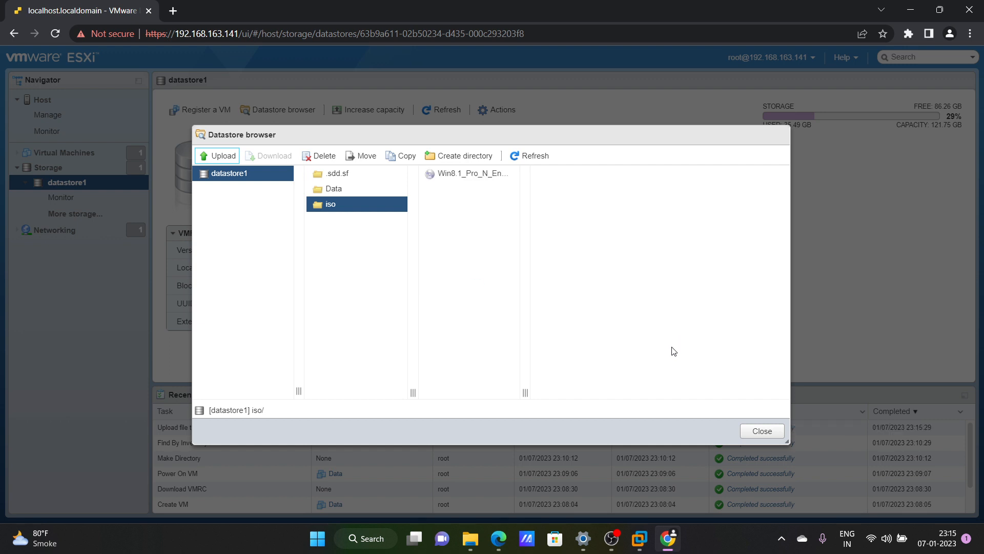
Close the datastore browser and power off the Data virtual machine from the host's virtual machine list
left_click(761, 431)
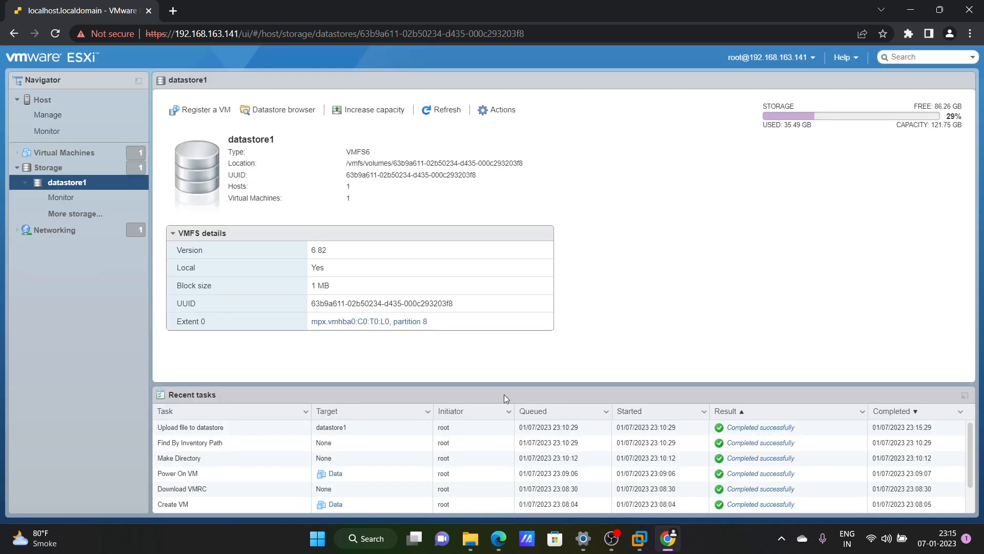
left_click(96, 152)
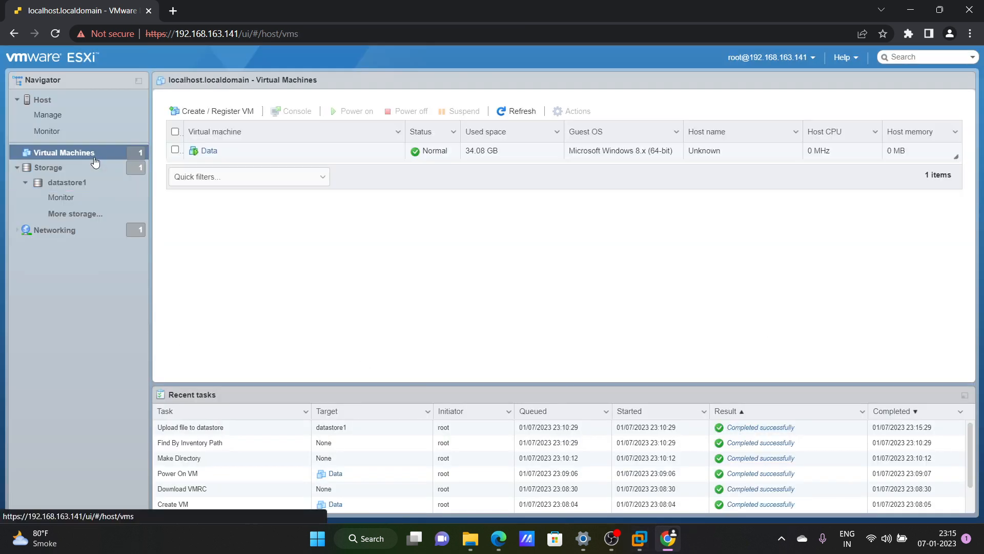
left_click(175, 150)
left_click(405, 111)
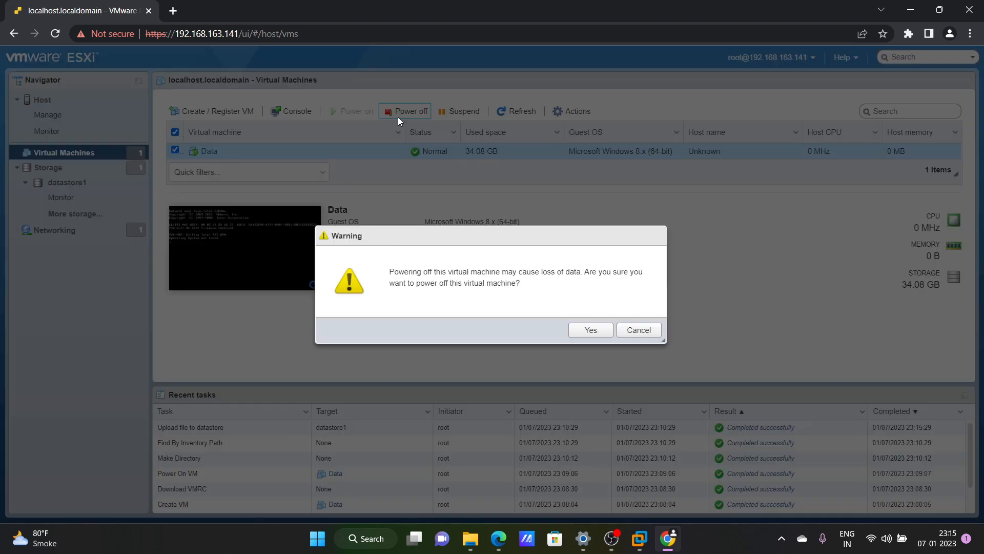
left_click(574, 329)
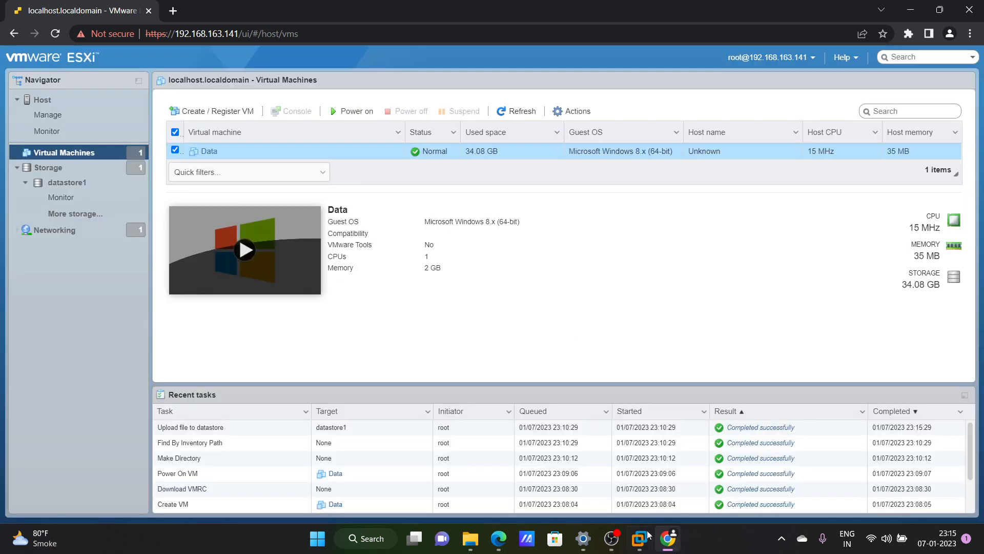
Switch to the Data machine in VMware Workstation and set its CD/DVD drive to use an ISO image file
mouse_move(639, 537)
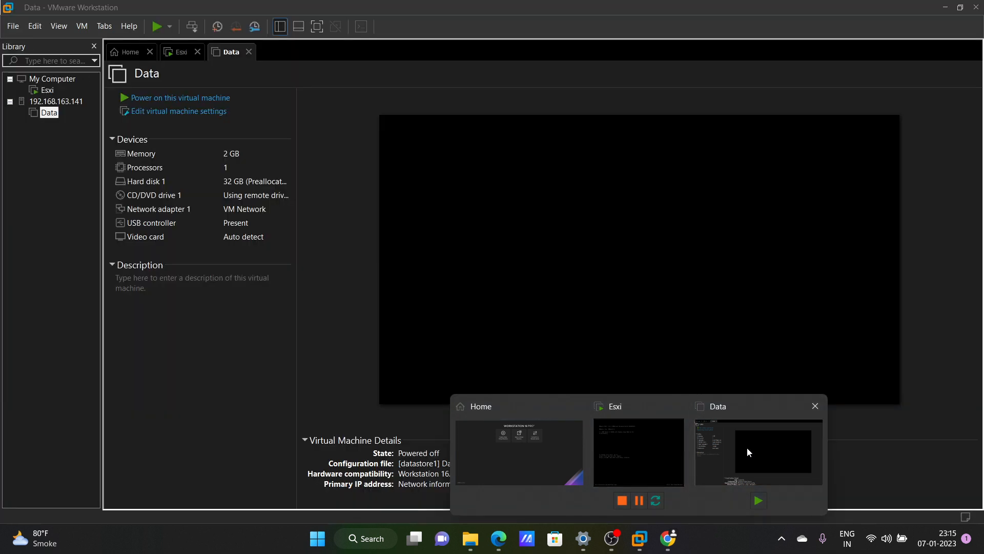
left_click(746, 448)
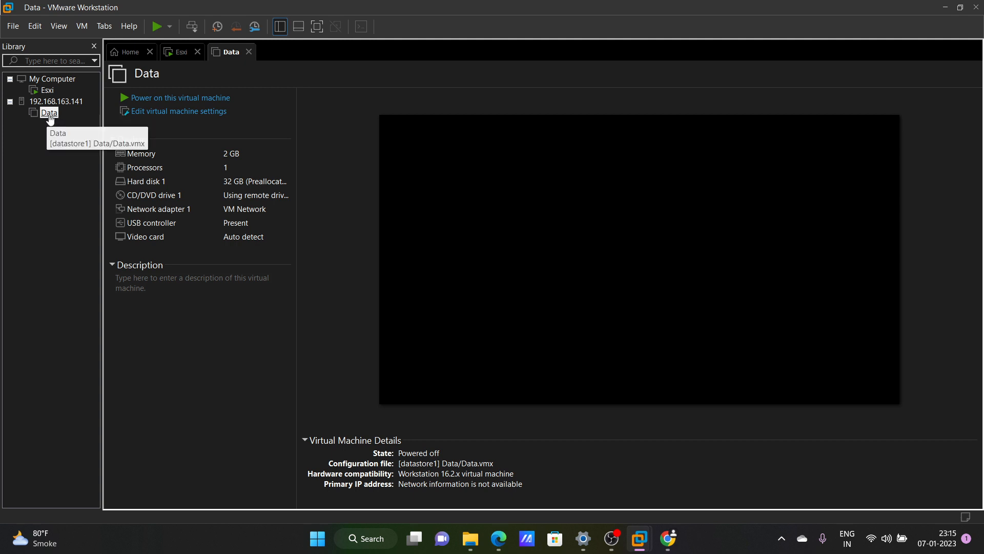
left_click(140, 111)
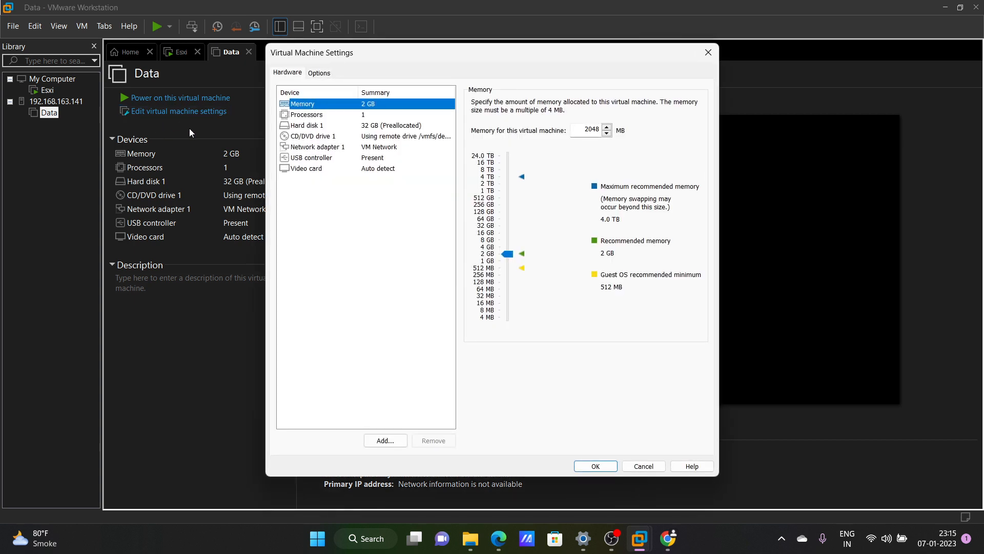
left_click(298, 137)
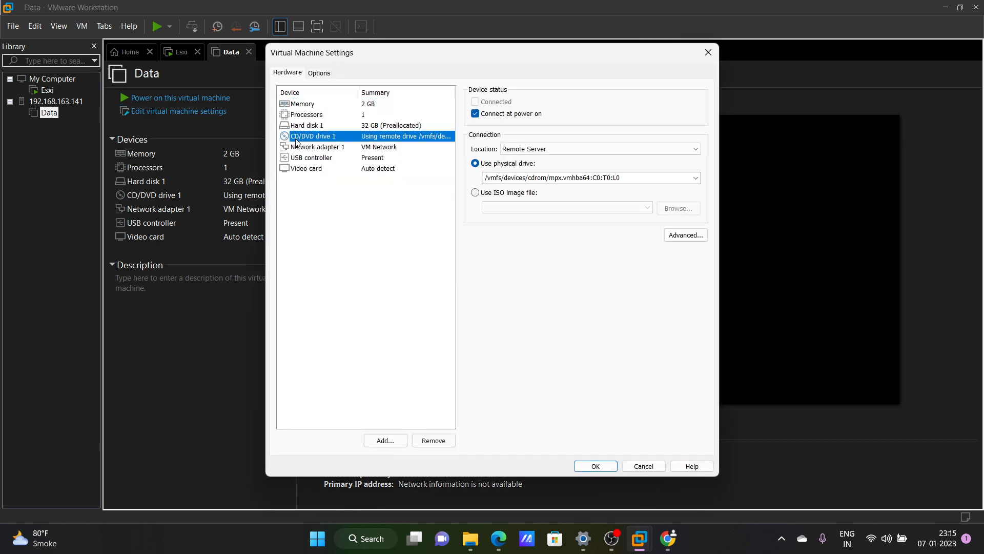
left_click(496, 194)
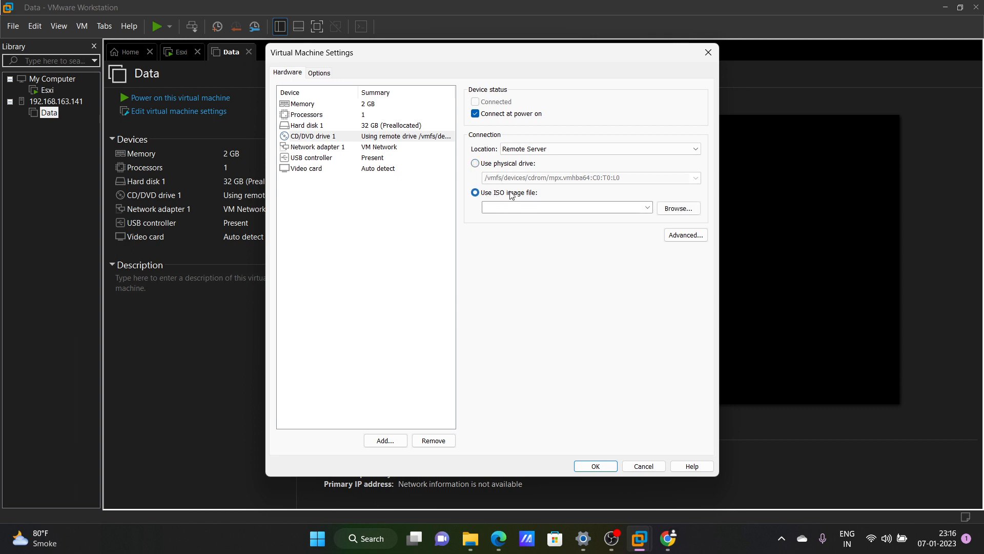
Choose Win8.1_Pro_N_English_x32.iso from the iso folder of datastore1 as the disc image and save the machine settings
left_click(679, 209)
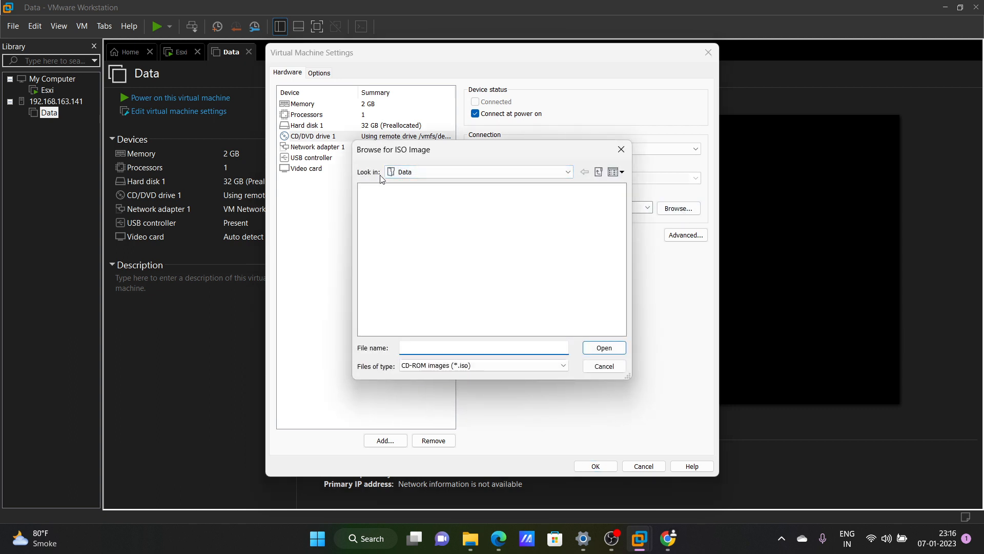
left_click(437, 173)
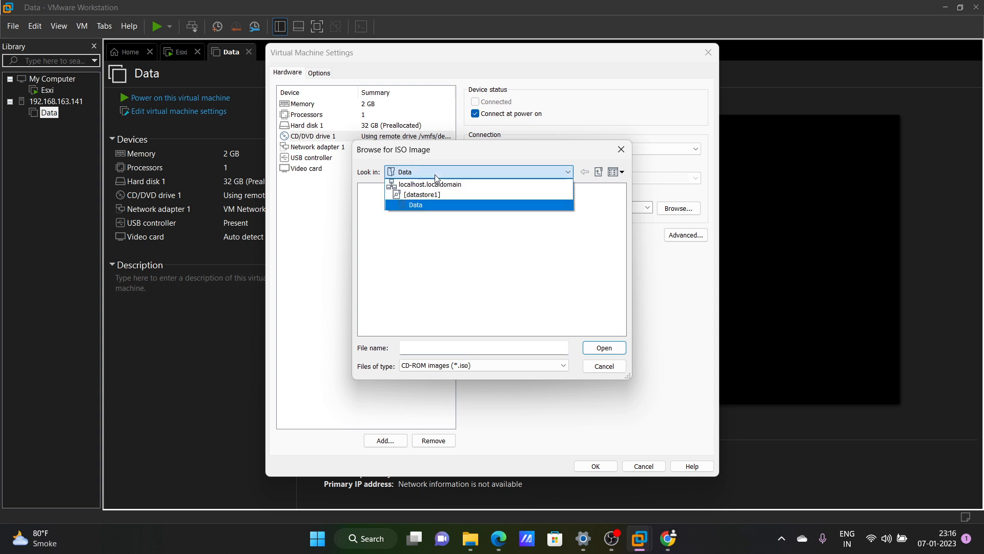
left_click(409, 197)
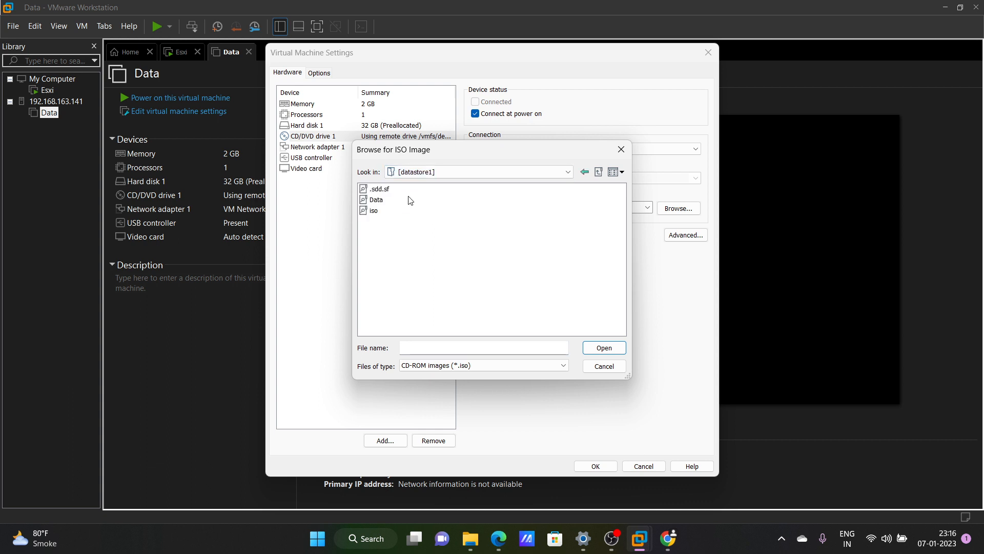
double_click(372, 212)
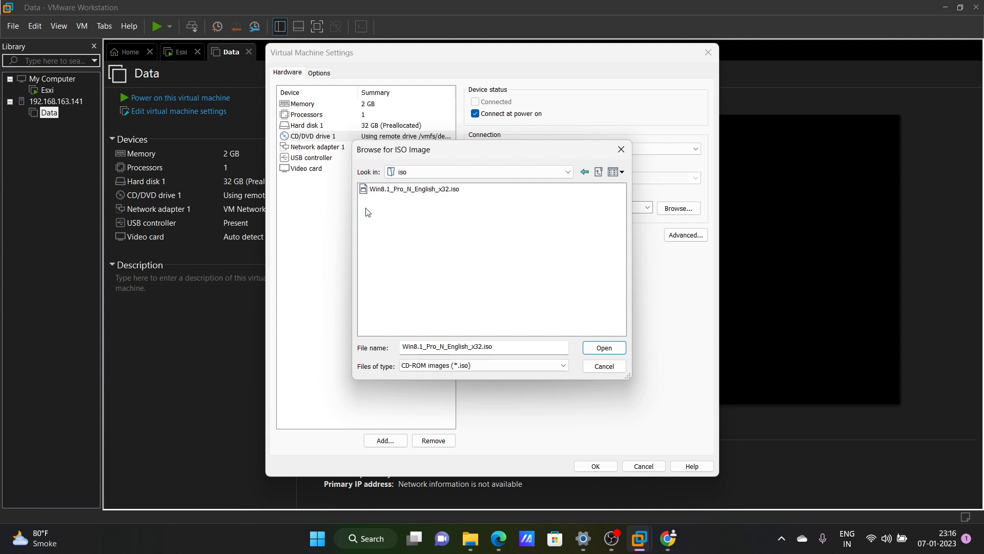
left_click(393, 191)
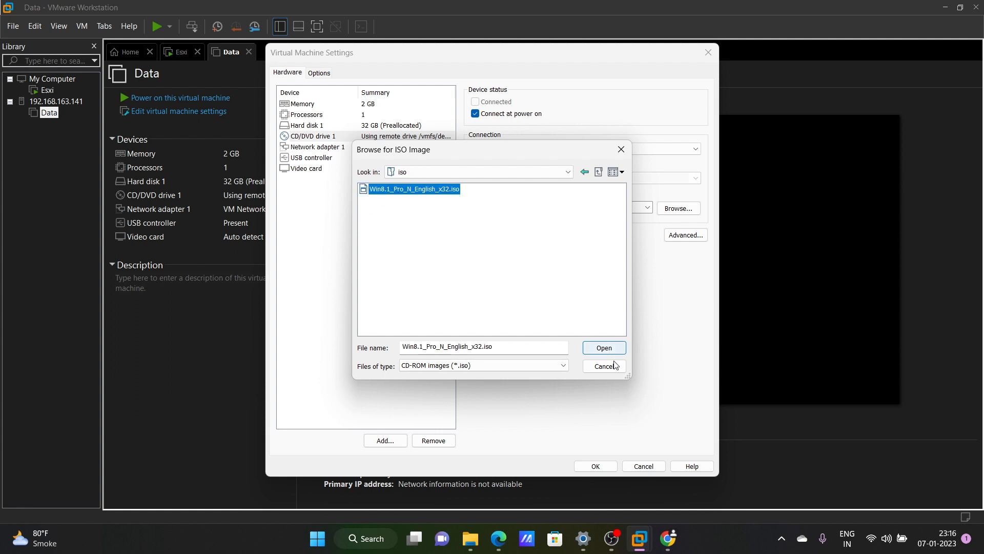
left_click(599, 349)
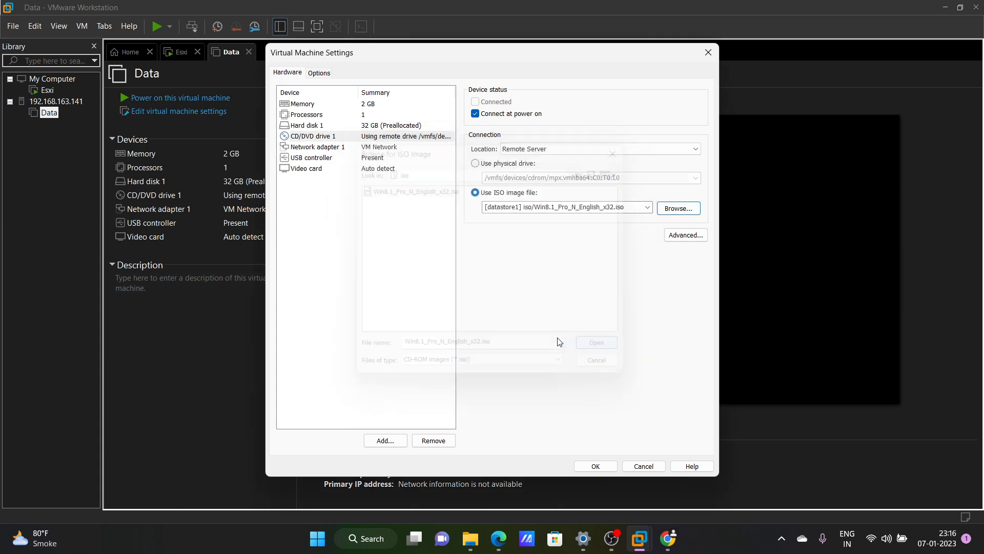
left_click(595, 466)
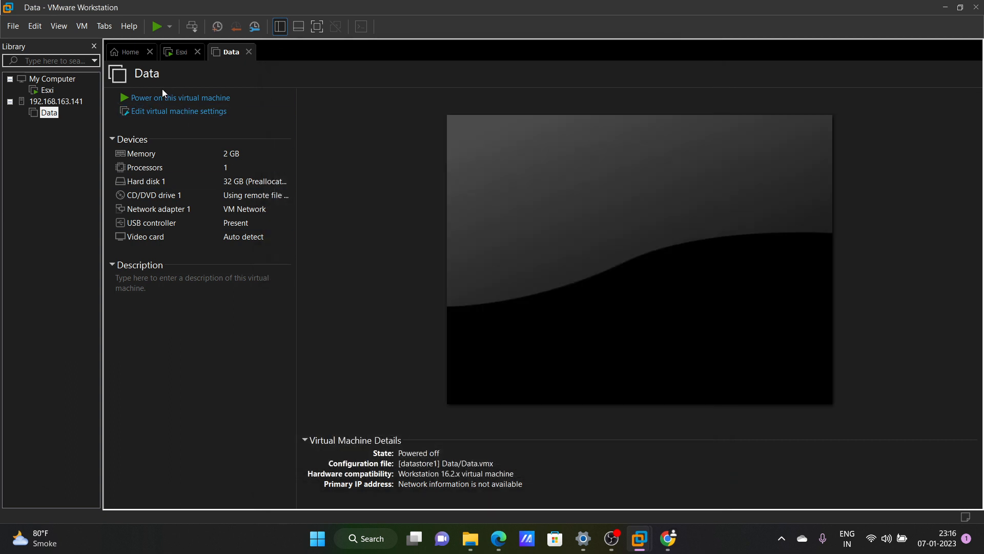
Power on the Data machine, start the Windows 8 installation with the default language and keyboard settings, and release input back to the host
left_click(156, 99)
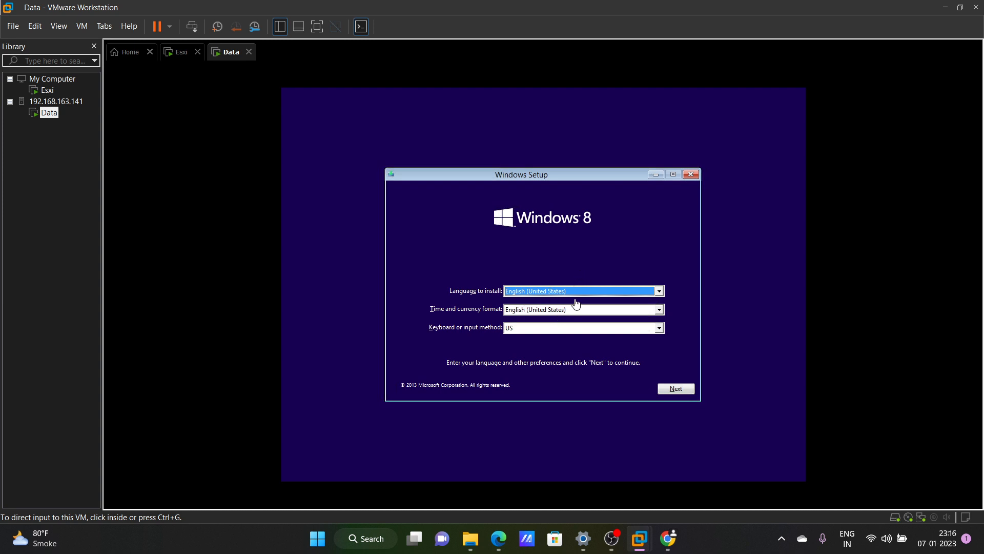
left_click(671, 393)
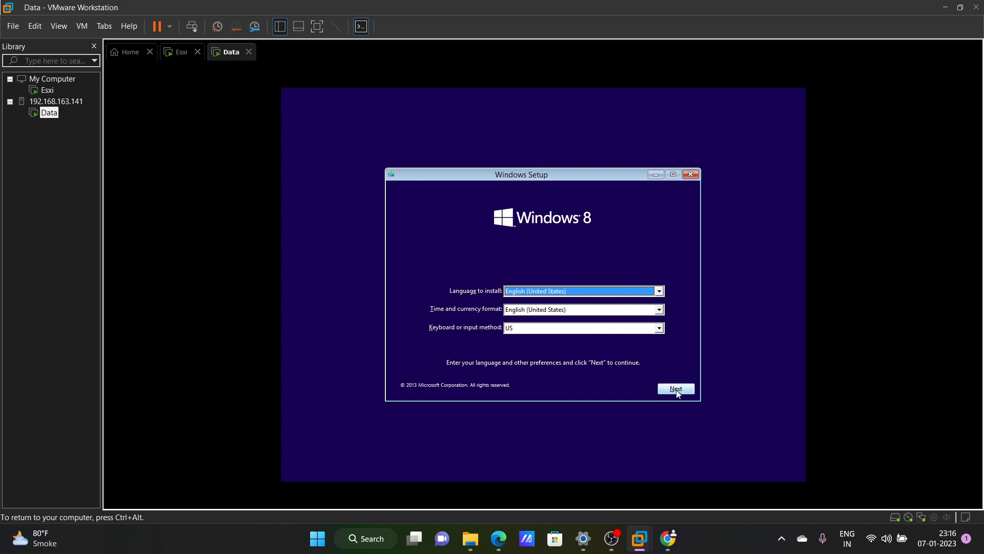
left_click(676, 390)
left_click(520, 285)
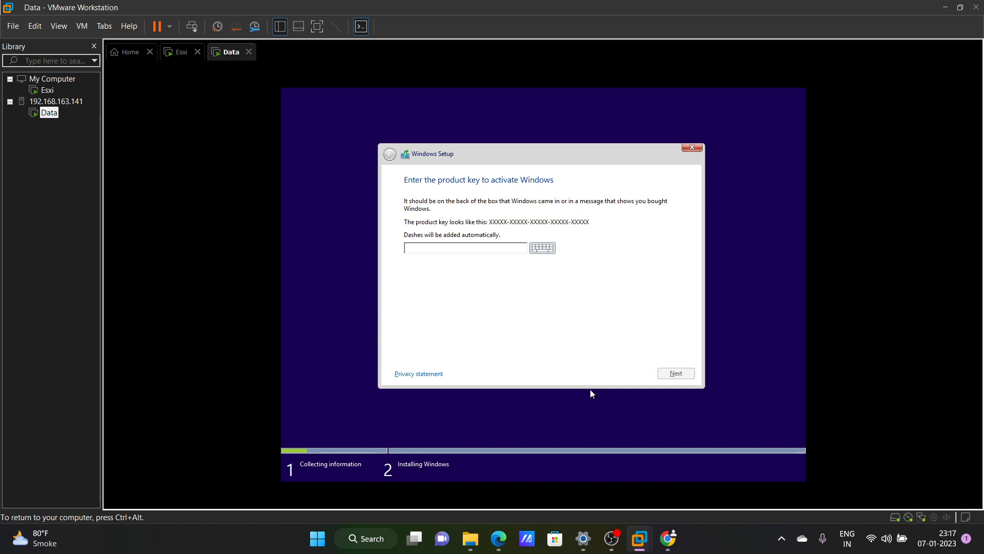
key("ctrl+alt")
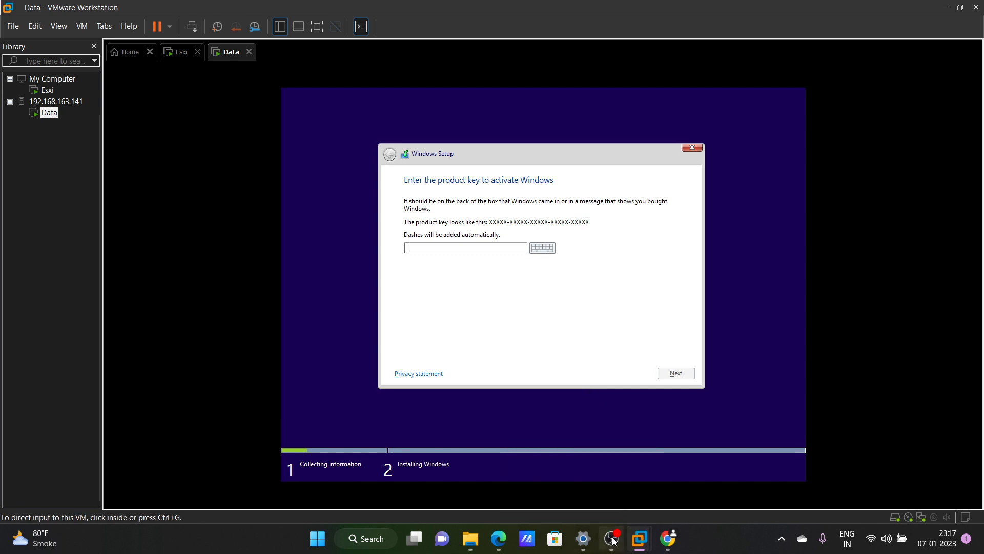